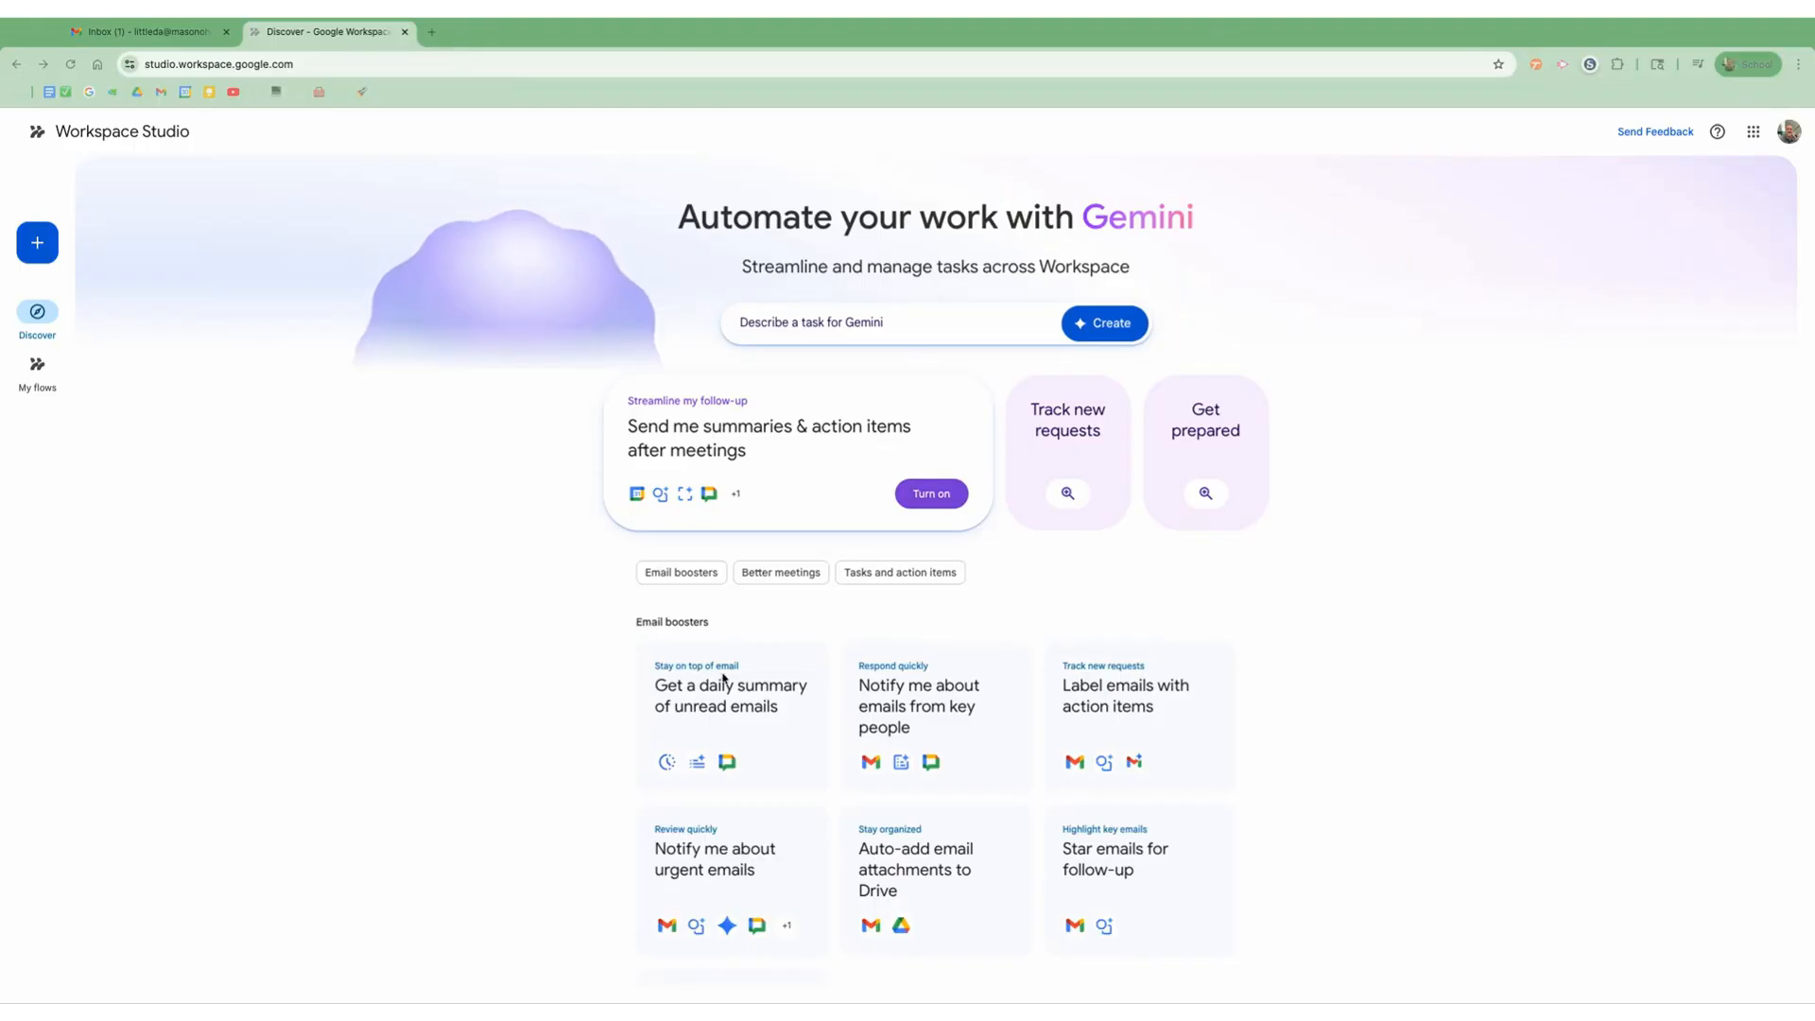
pyautogui.scroll(-2, 696, 677)
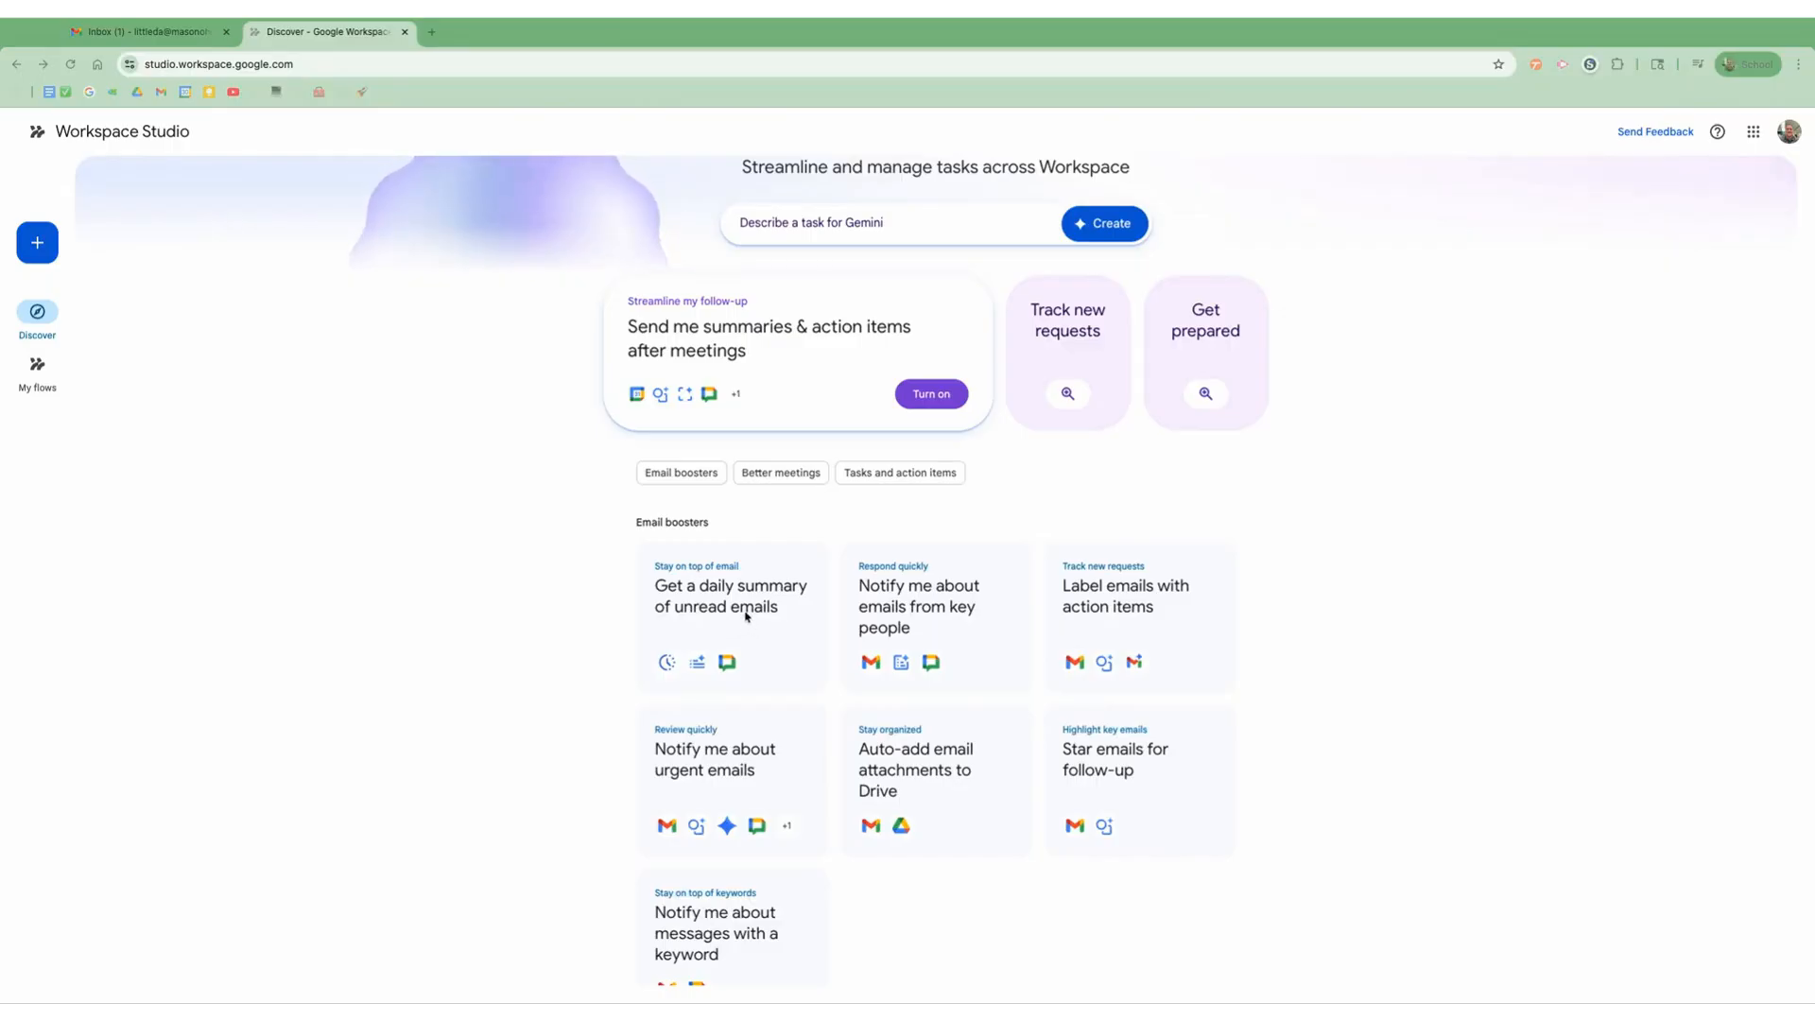
pyautogui.scroll(2, 727, 613)
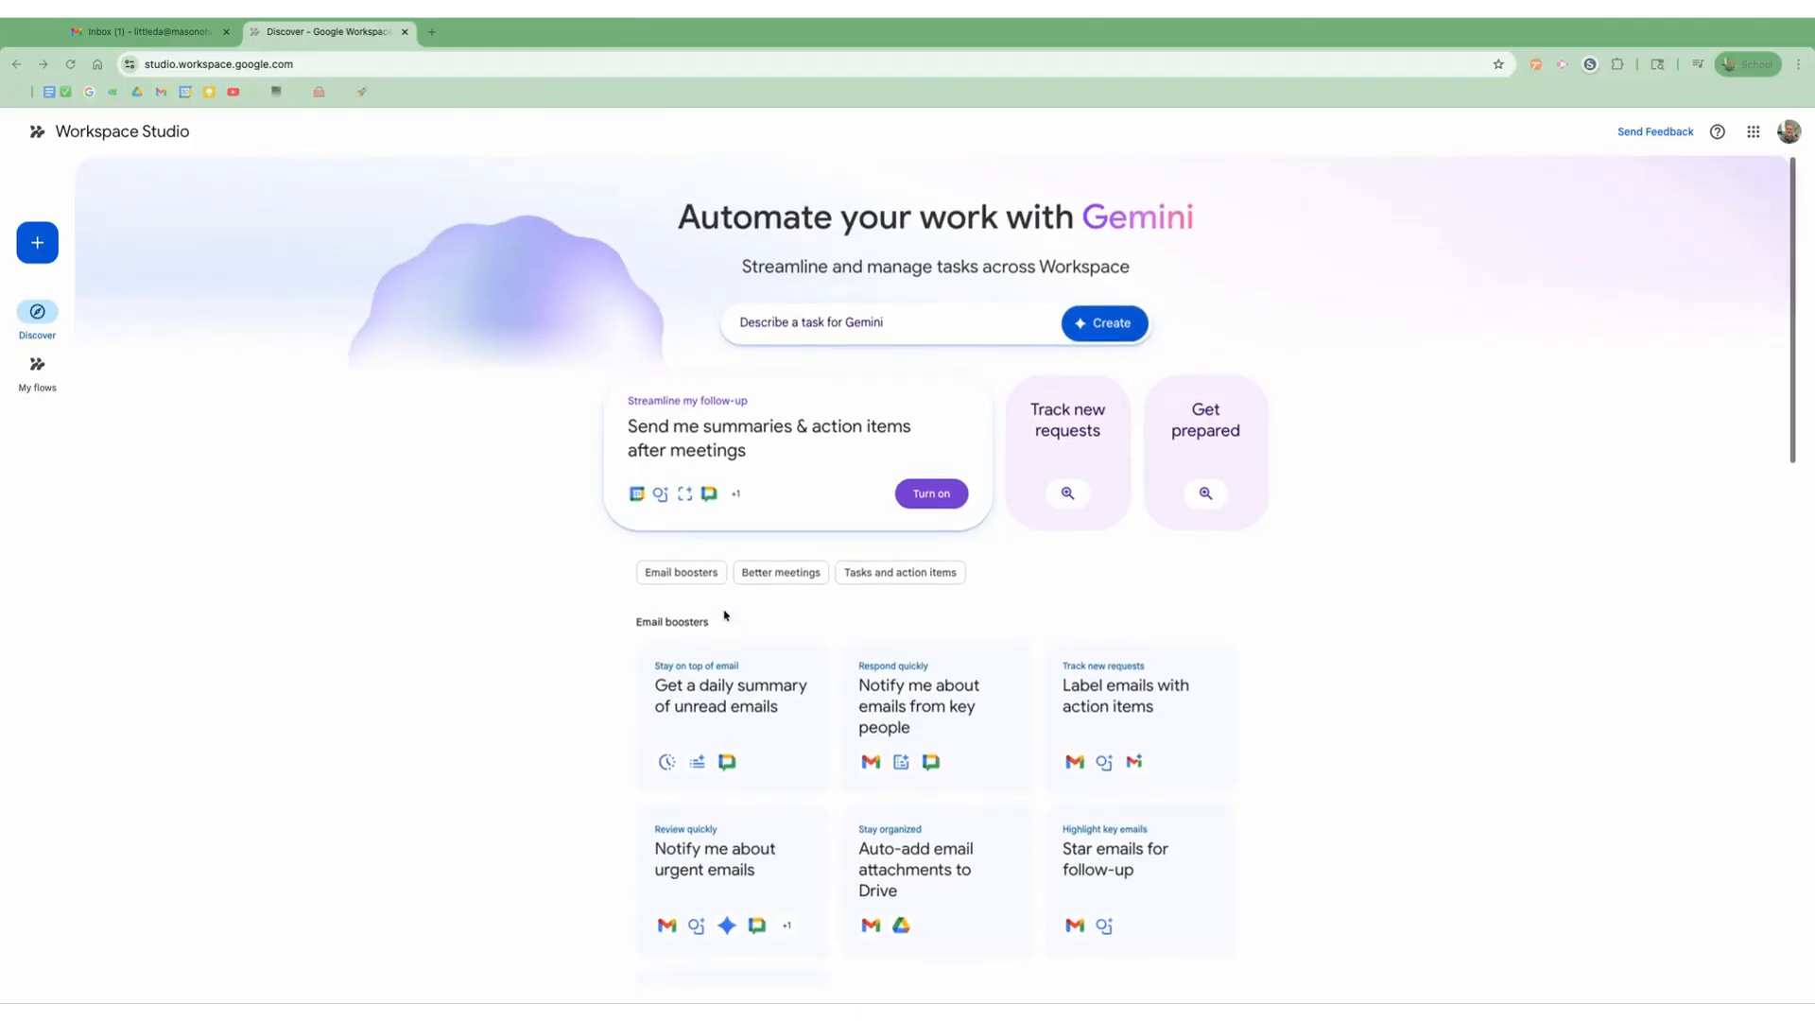
pyautogui.click(524, 584)
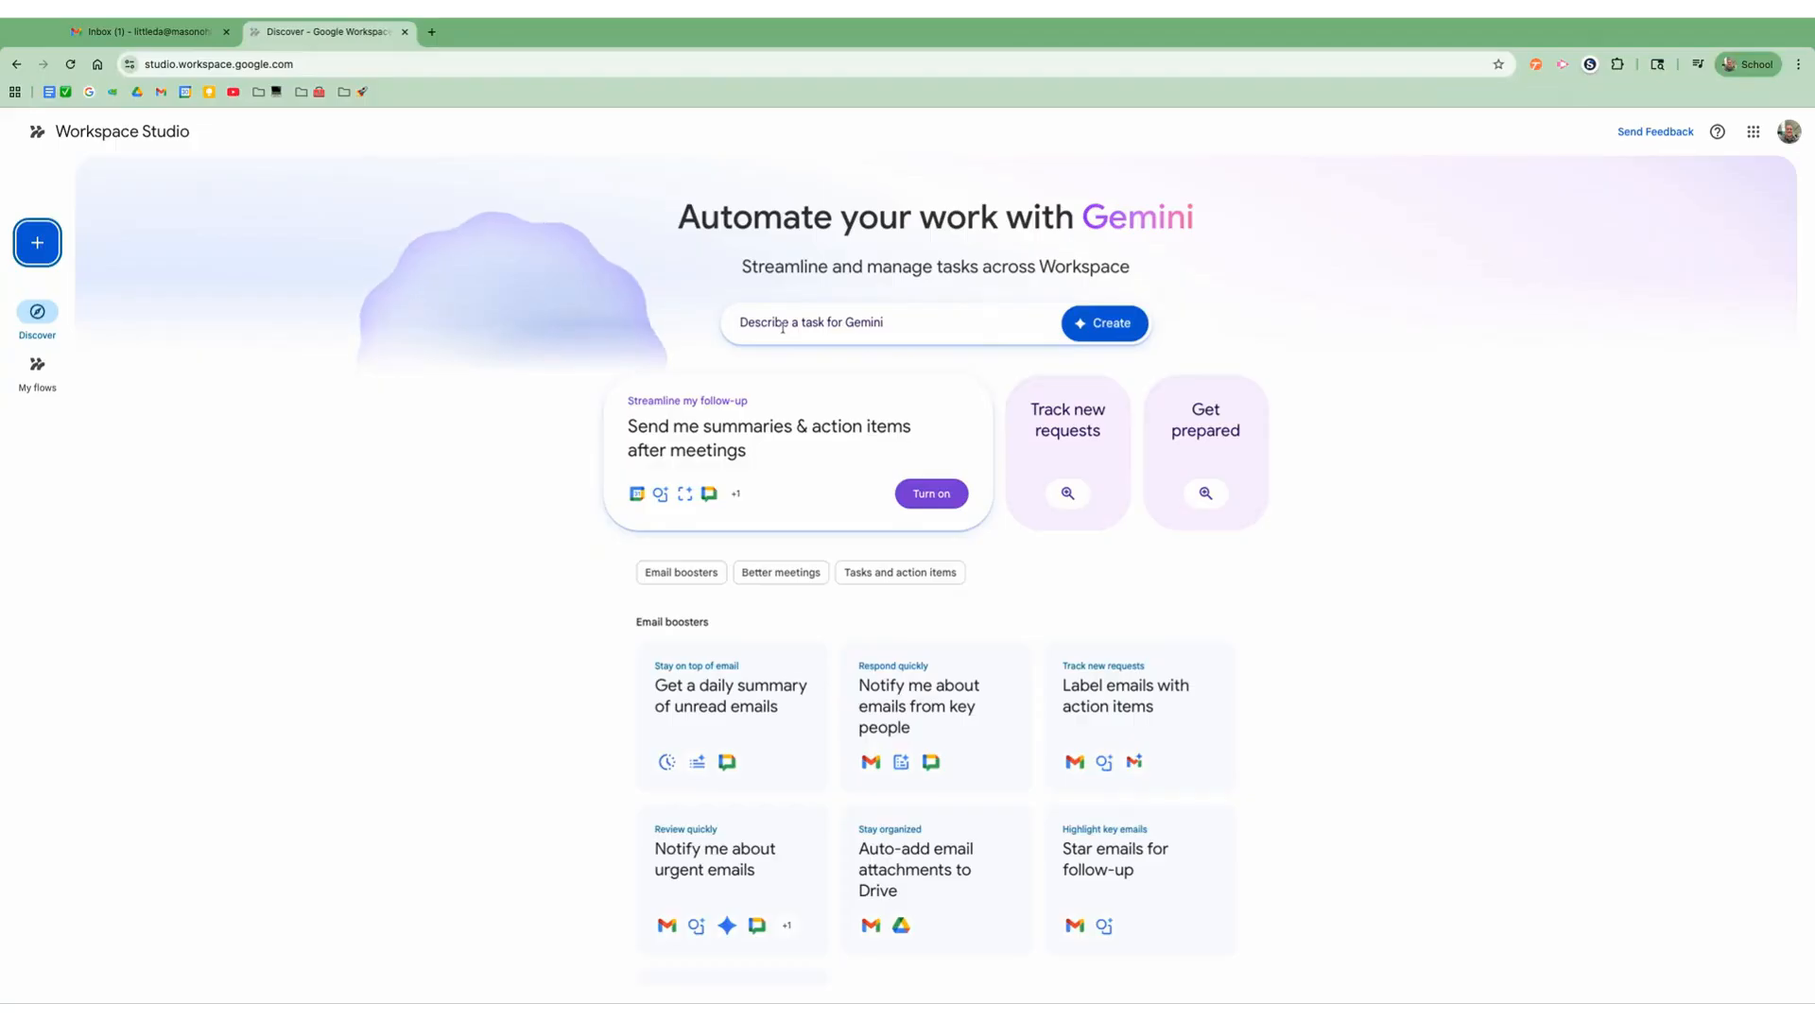
# Step: Start describing a Gemini task for an email every morning at 9 AM that includes updates on what's going on in the inbox
pyautogui.click(838, 326)
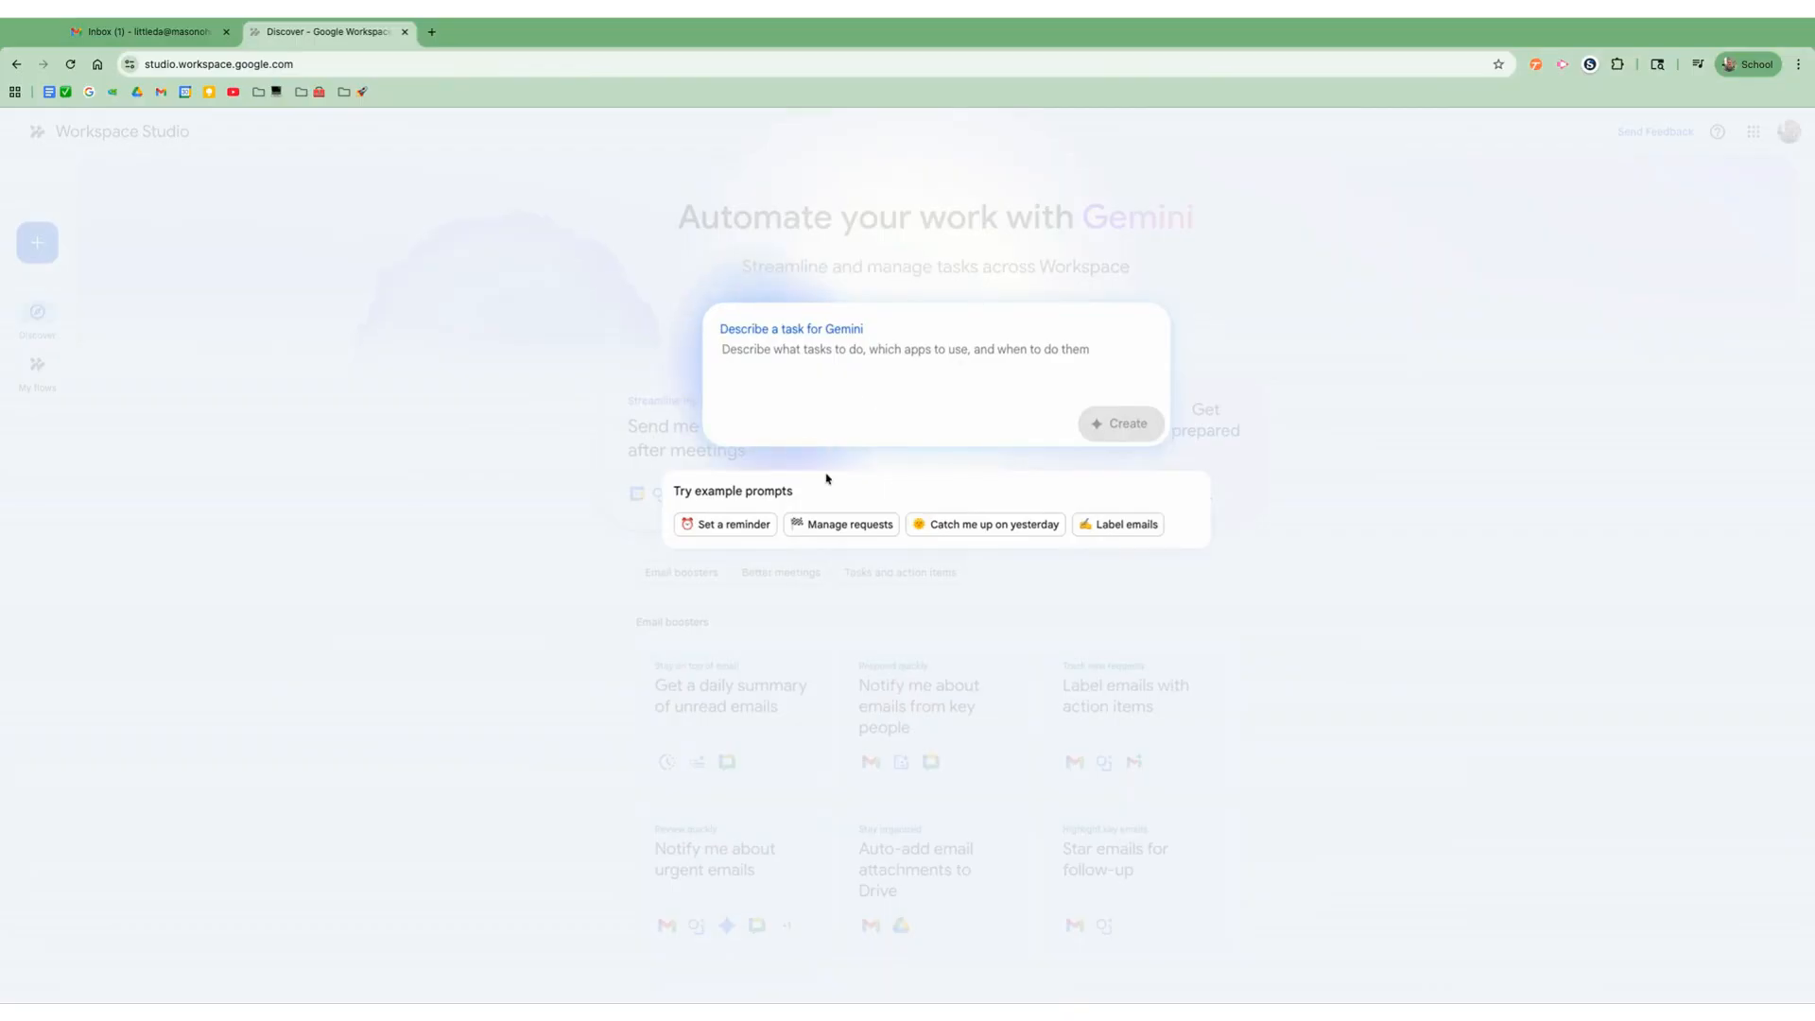
pyautogui.write("I'd like to receive an email every morning at 9 AM")
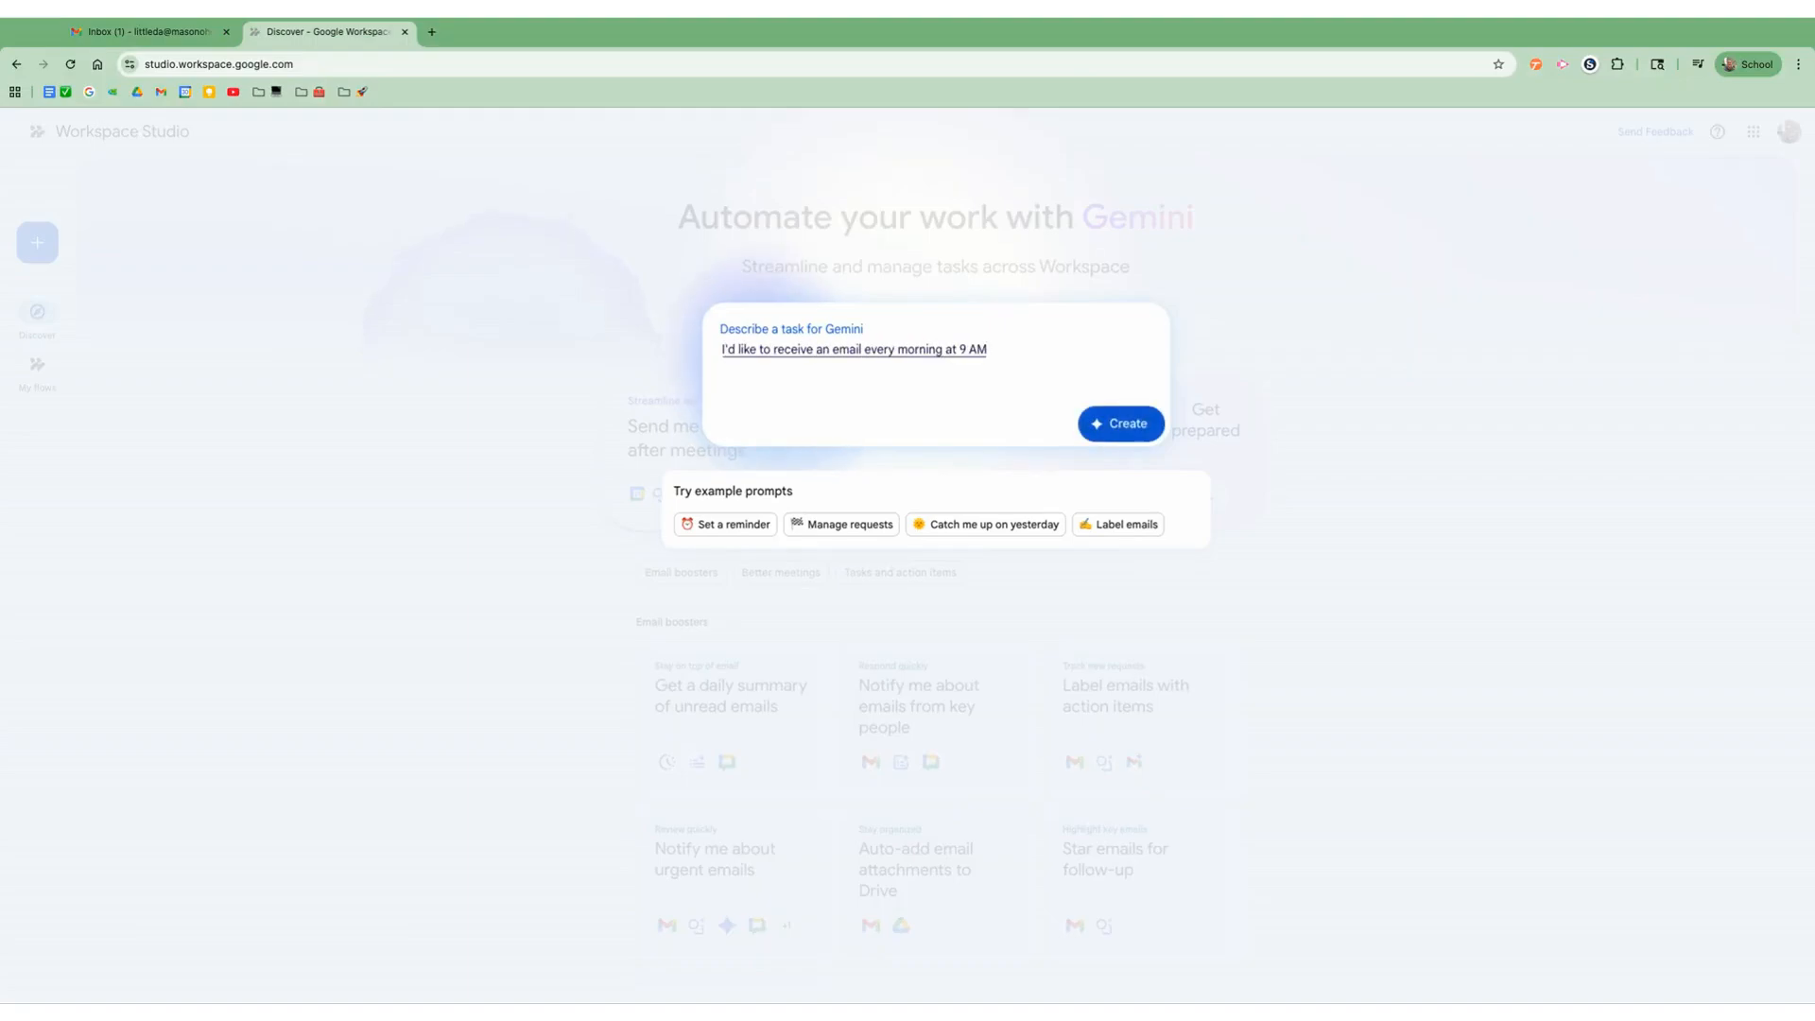
pyautogui.write('. I would like for it to include:')
pyautogui.press('BackSpace')
pyautogui.write("updates on what's going on in my in")
pyautogui.write('box.')
pyautogui.write(' I would like')
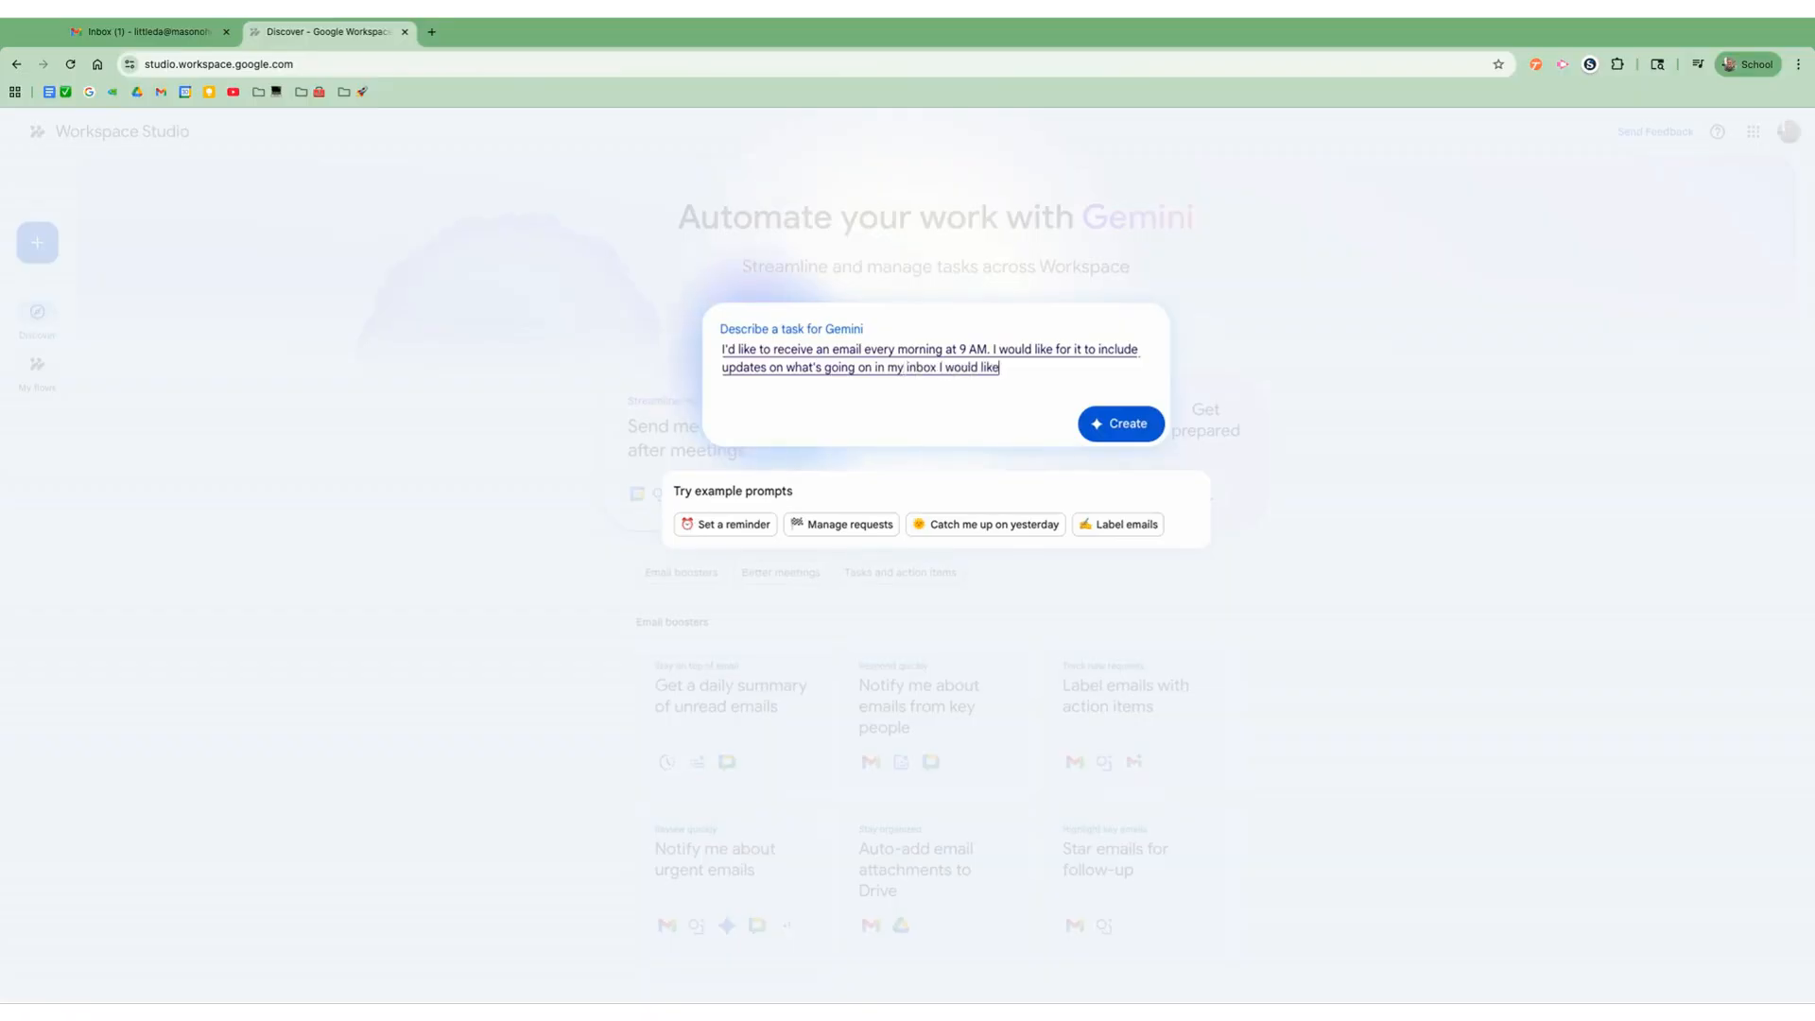
pyautogui.write(' to know if any drive')
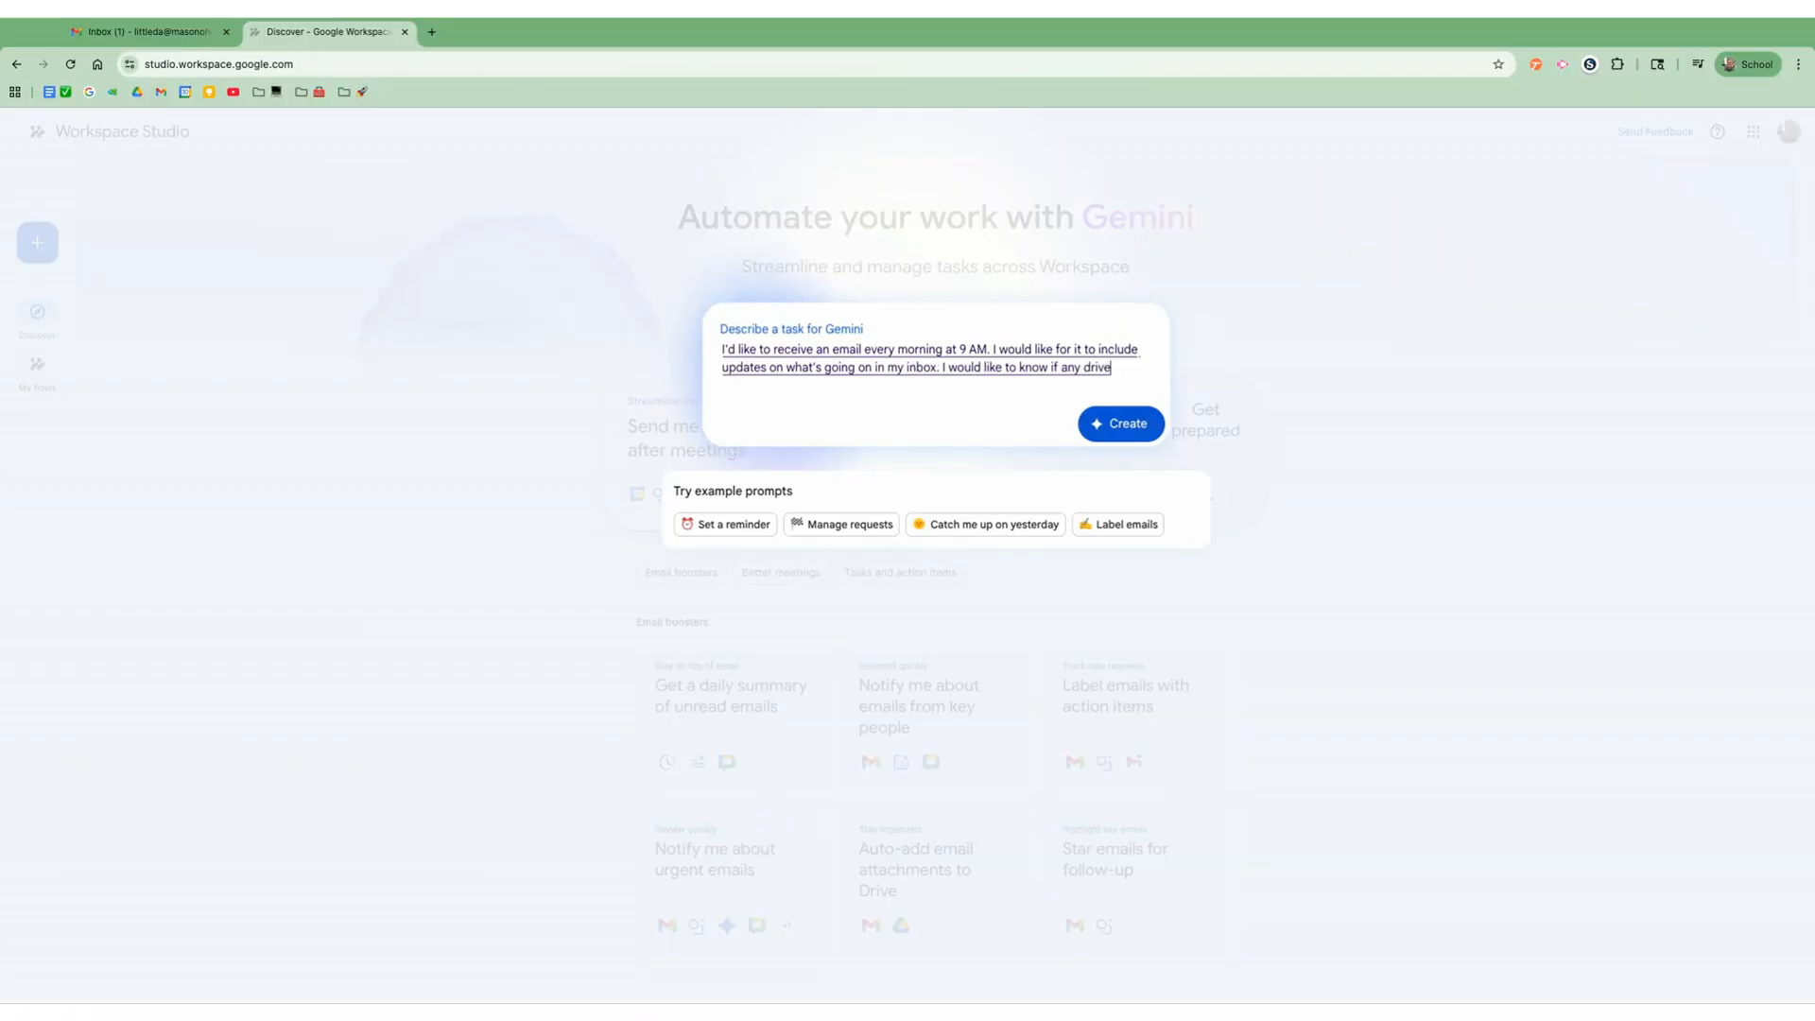
pyautogui.write(' files have been shared with me. I would like to know if any new')
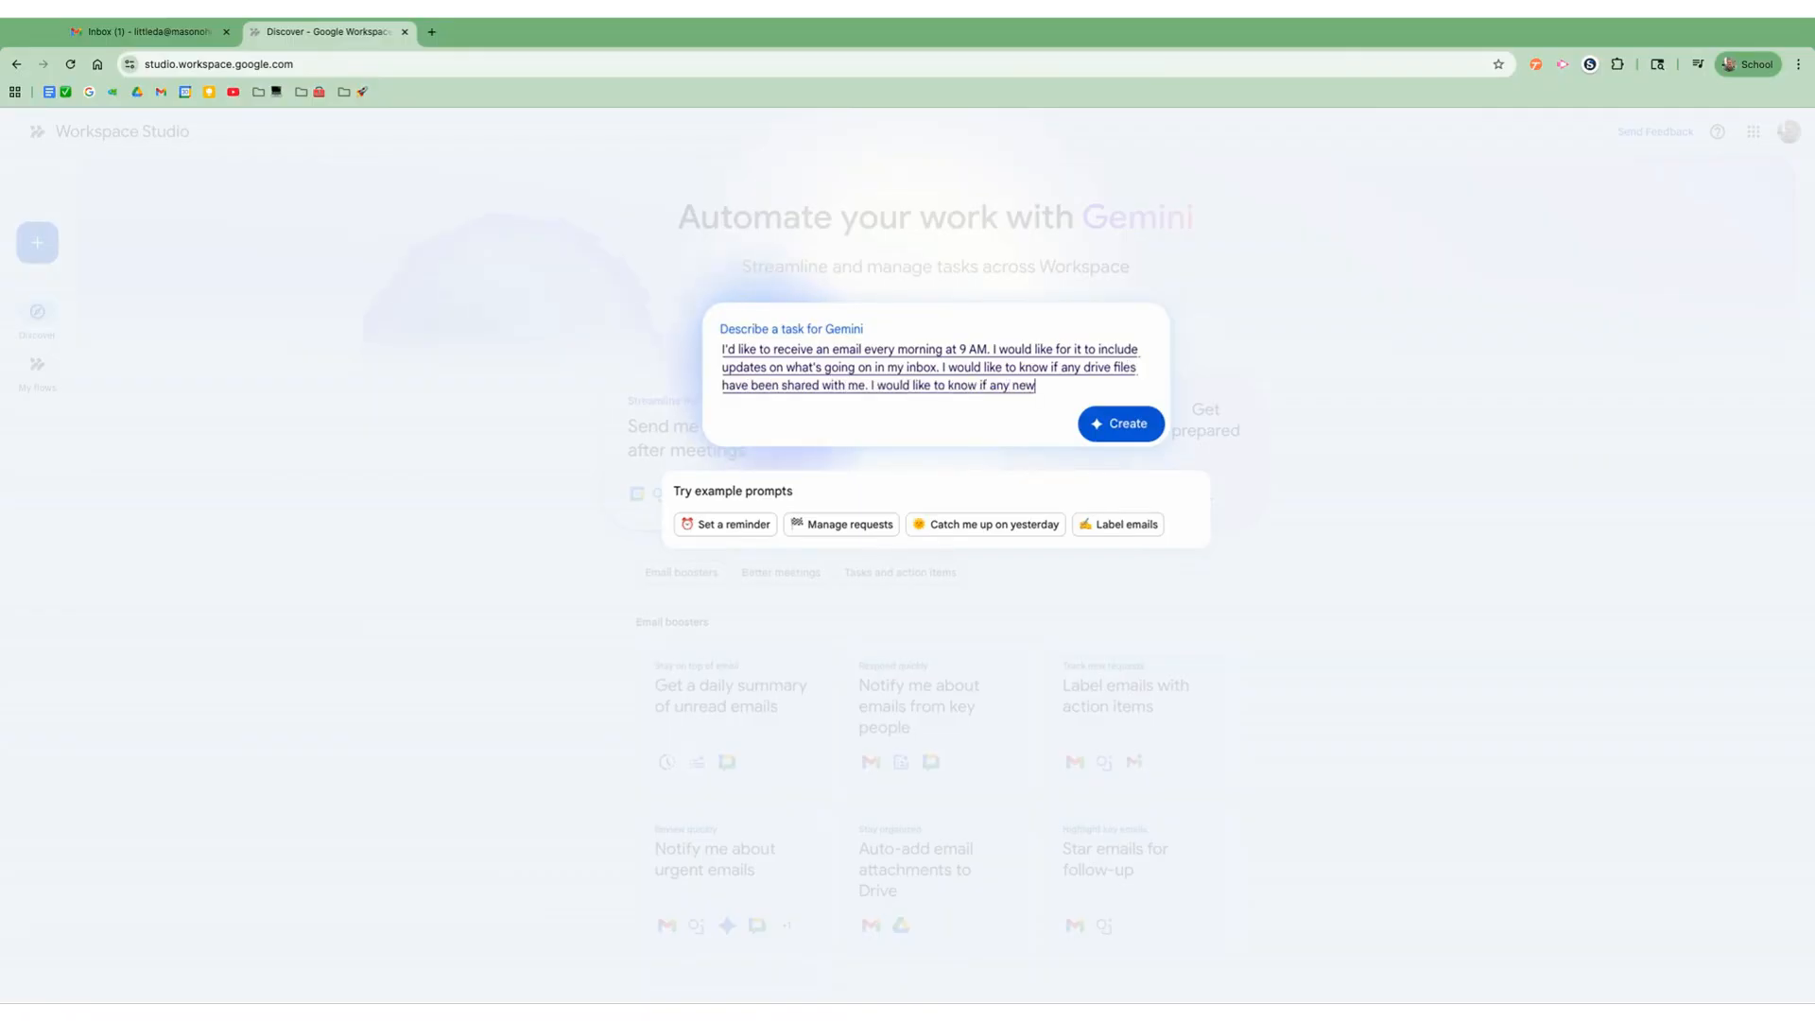
pyautogui.write(' calendar invites have been added to')
pyautogui.write(" me and then I'd like Gemini to")
pyautogui.write(' synthesize all of that and provide')
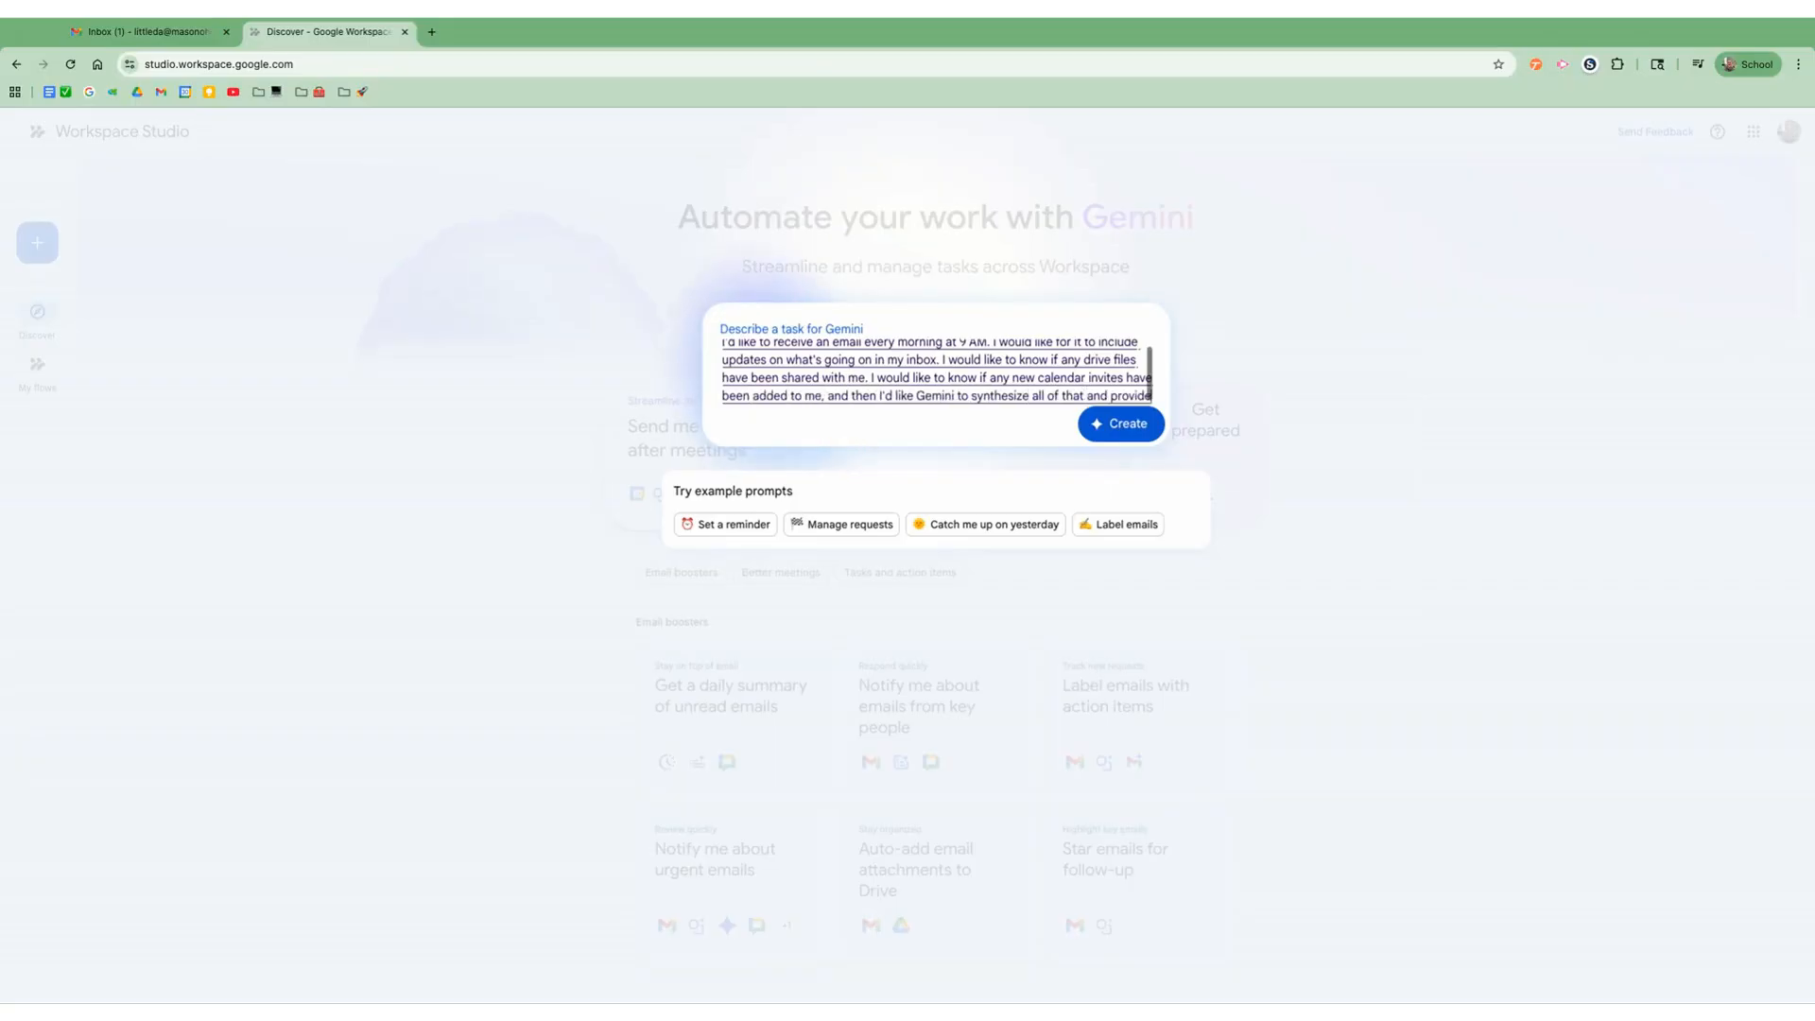
pyautogui.write(' me with a list of priority items that I need to pay attention to and an FYI section')
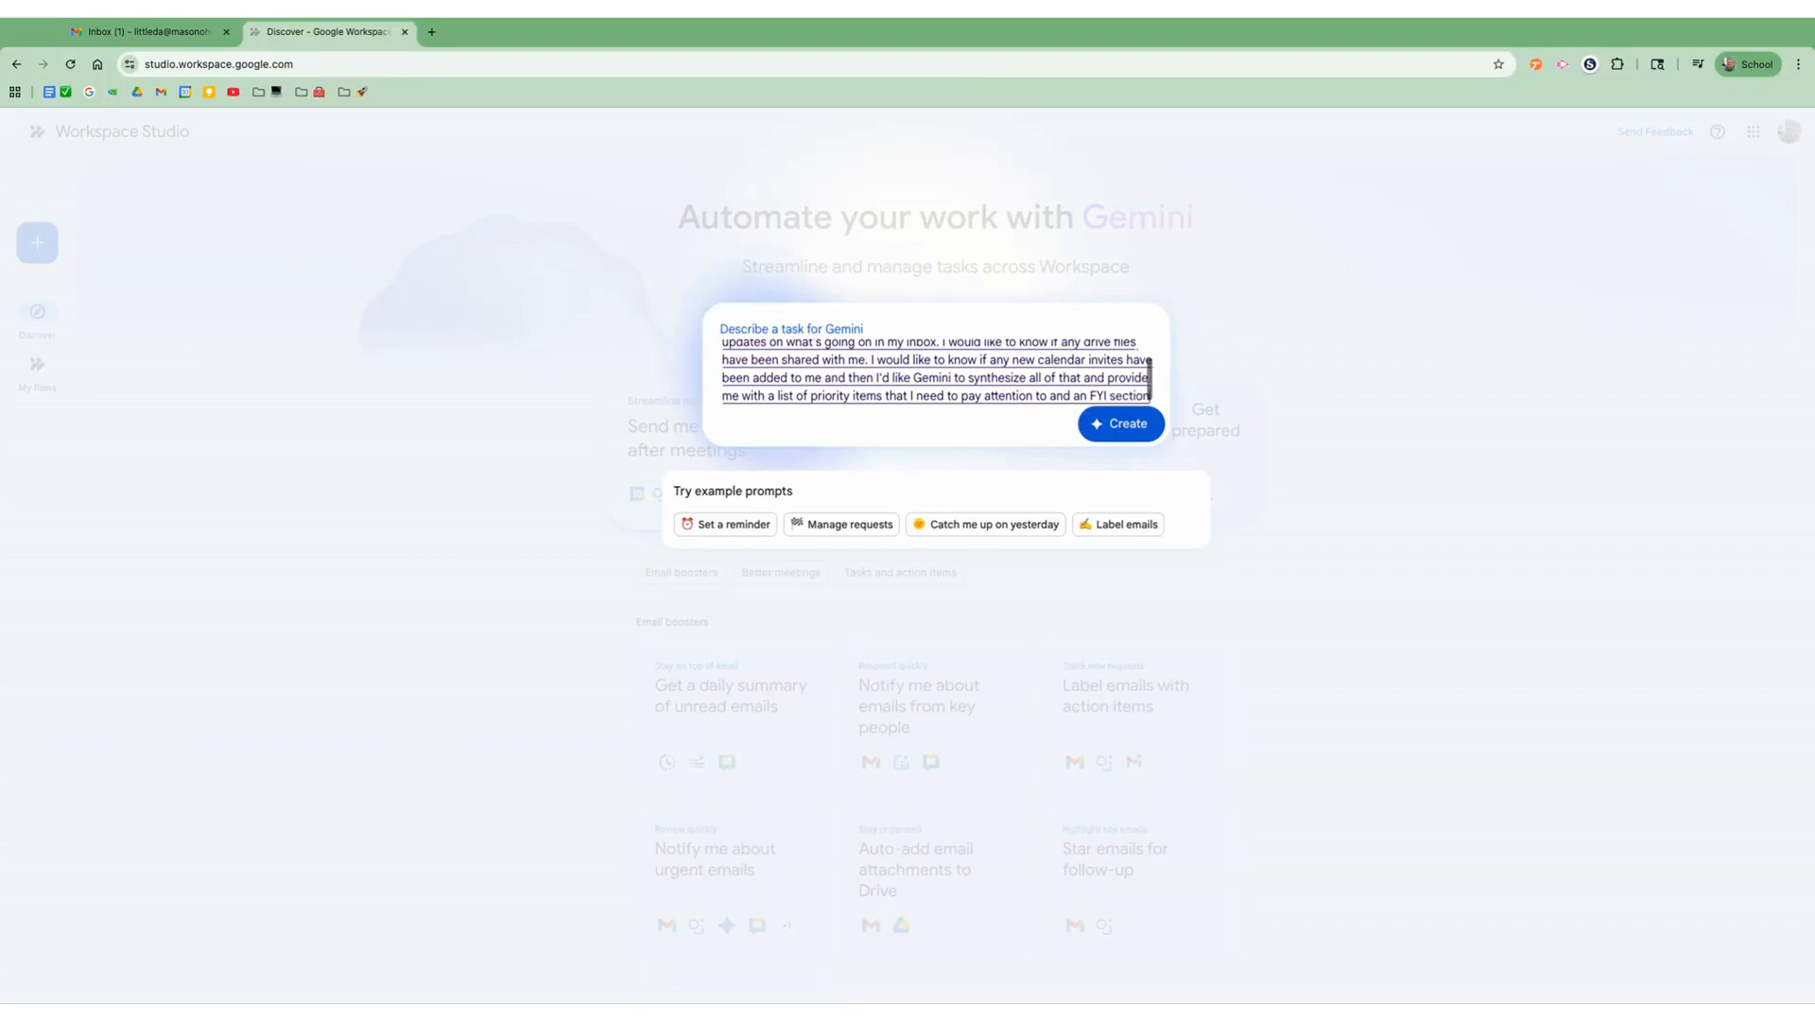
pyautogui.write(" that's just going to kind of keep me in the loop as to all of those changes.")
# Step: Ask Gemini to synthesize everything into a list of priority items and an FYI section on the changes, and create the flow
pyautogui.click(1115, 427)
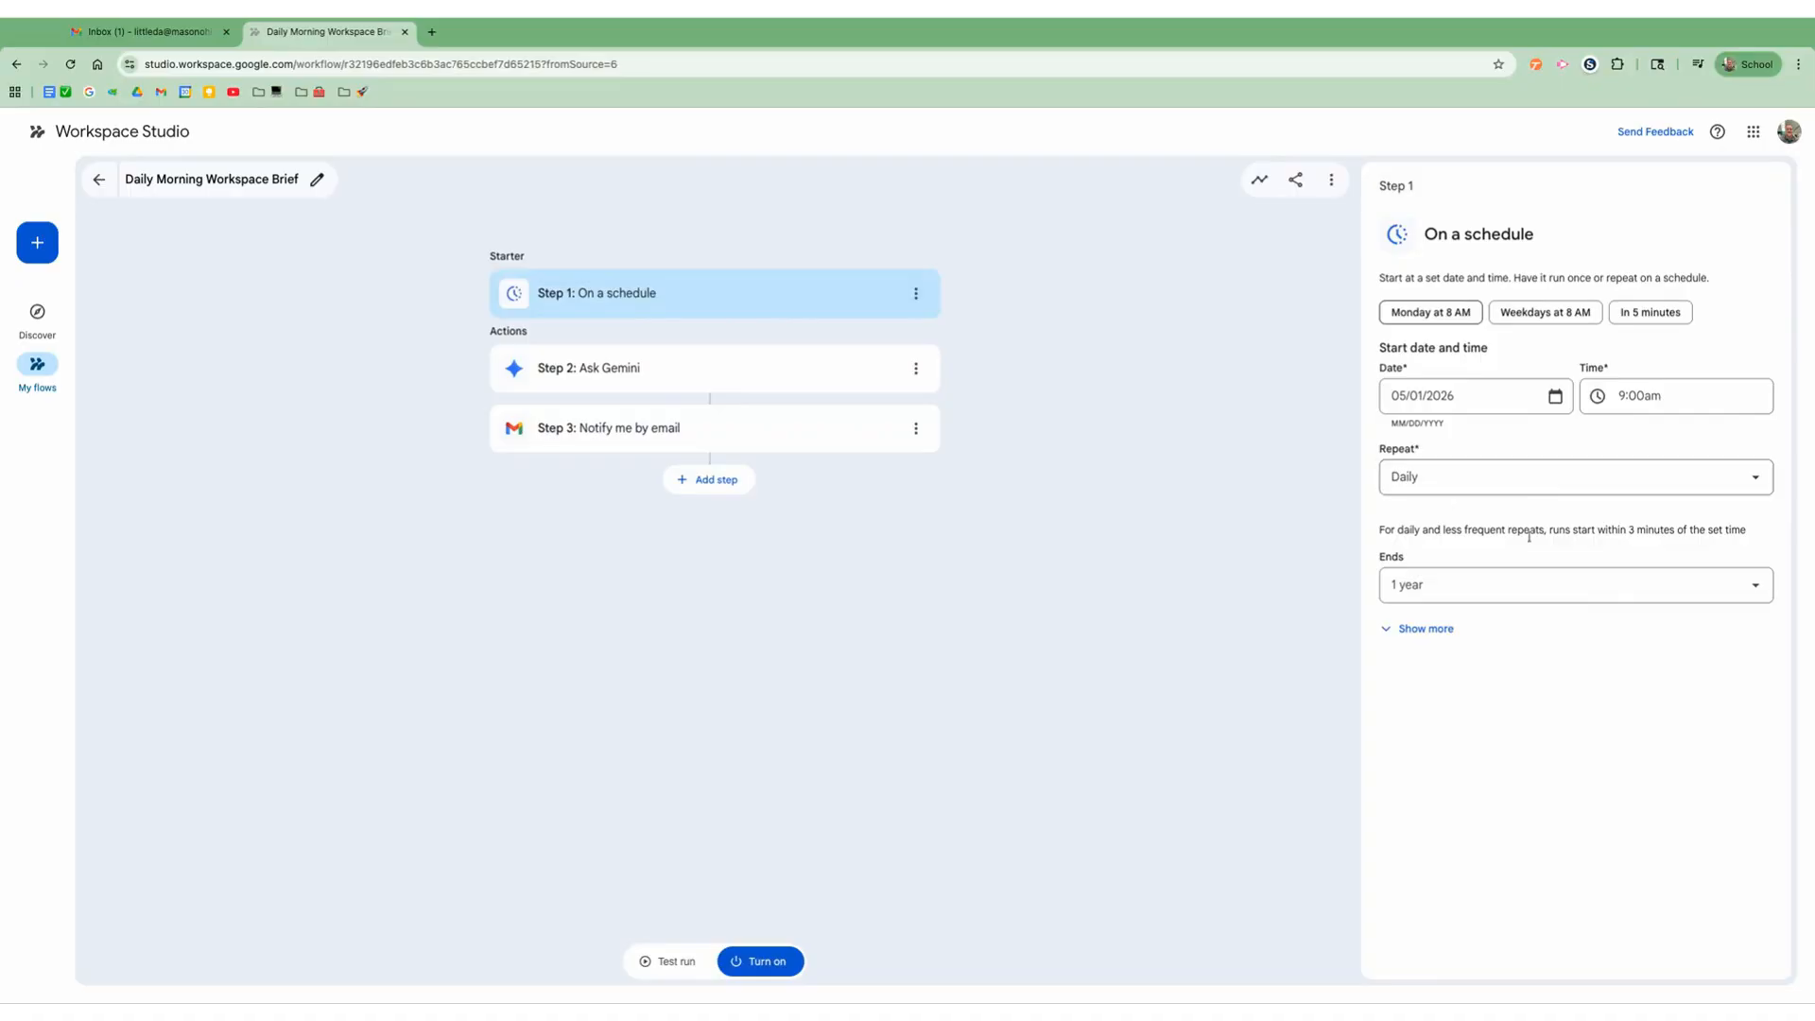
# Step: Review the schedule's end options and the prompt and sources of the Ask Gemini step
pyautogui.click(1523, 585)
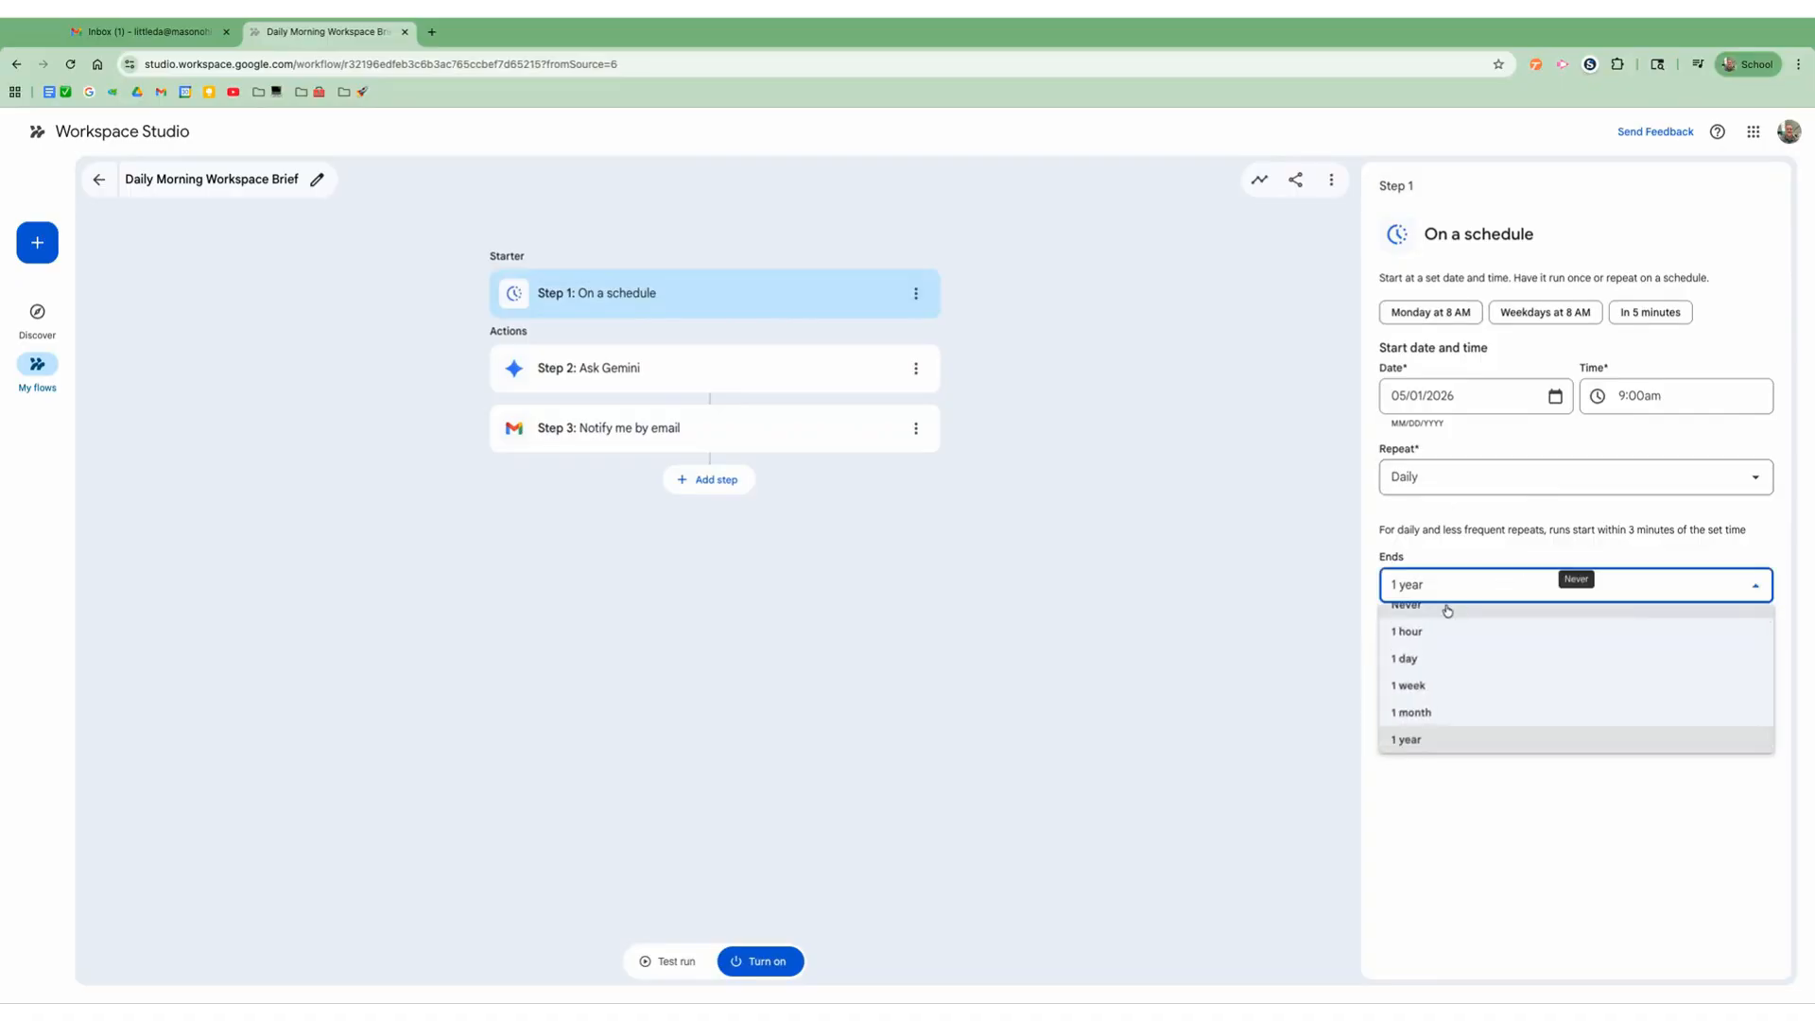
pyautogui.click(1495, 587)
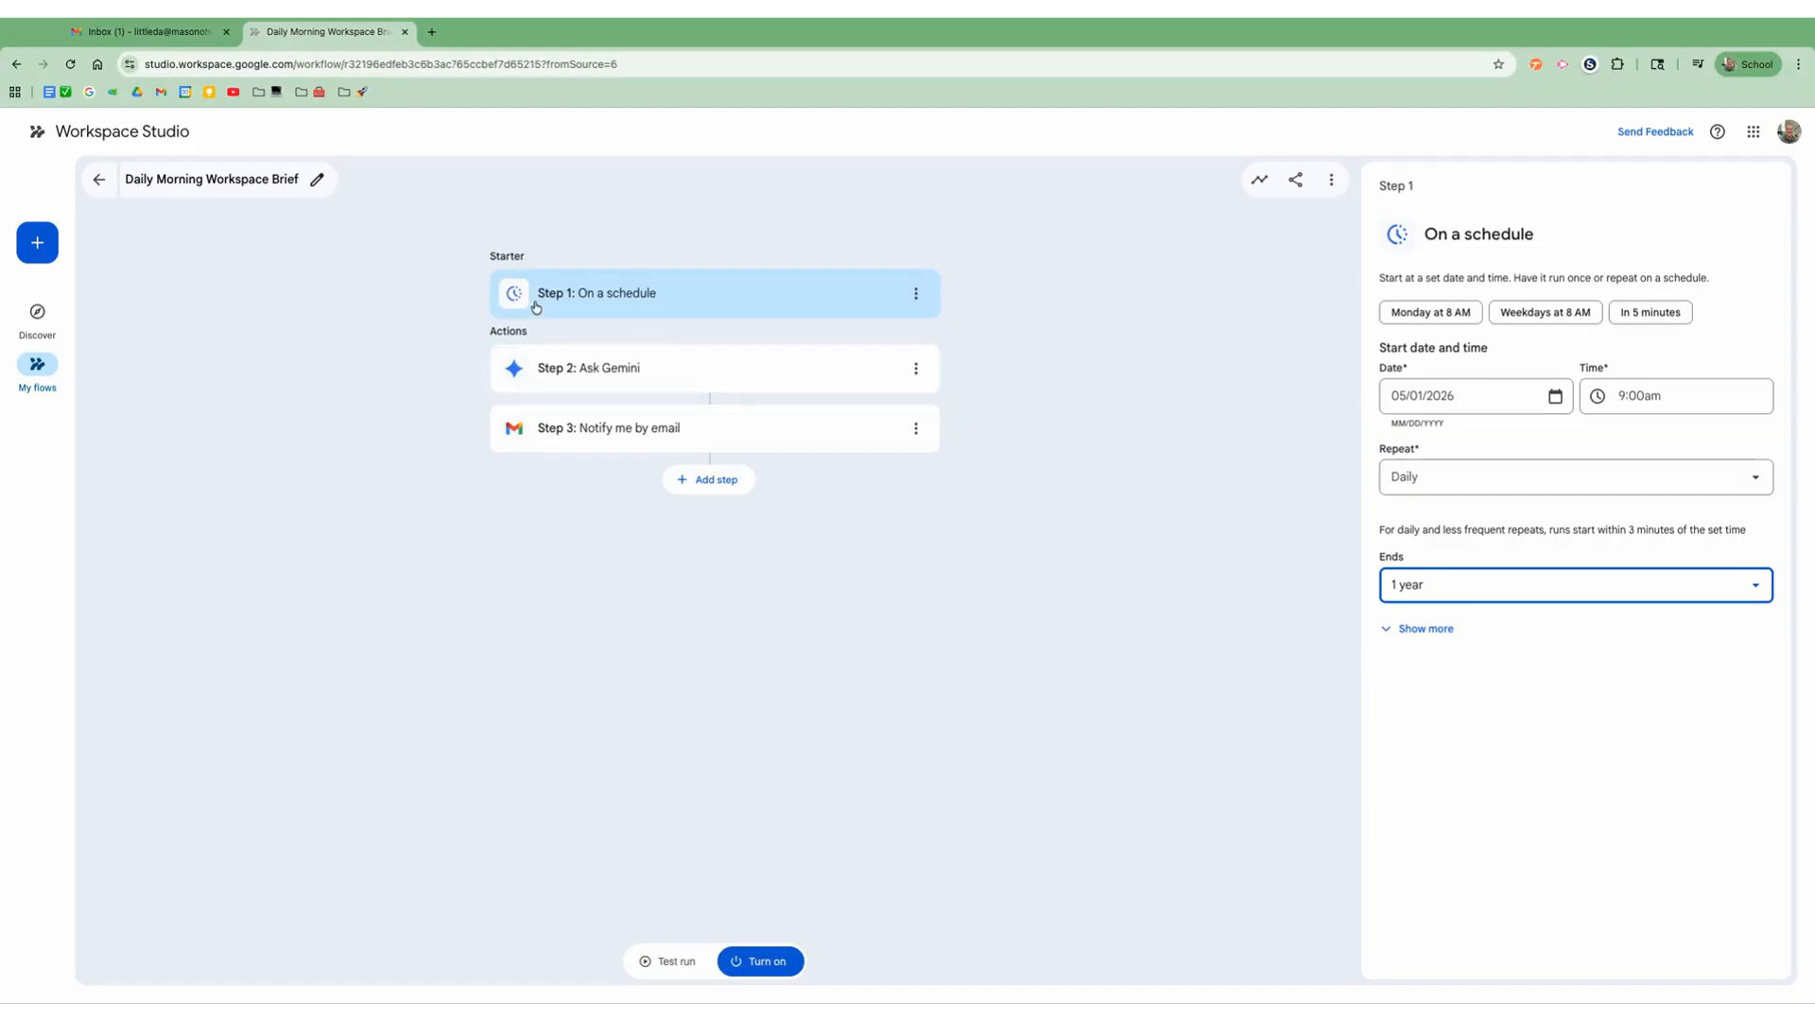
pyautogui.click(646, 381)
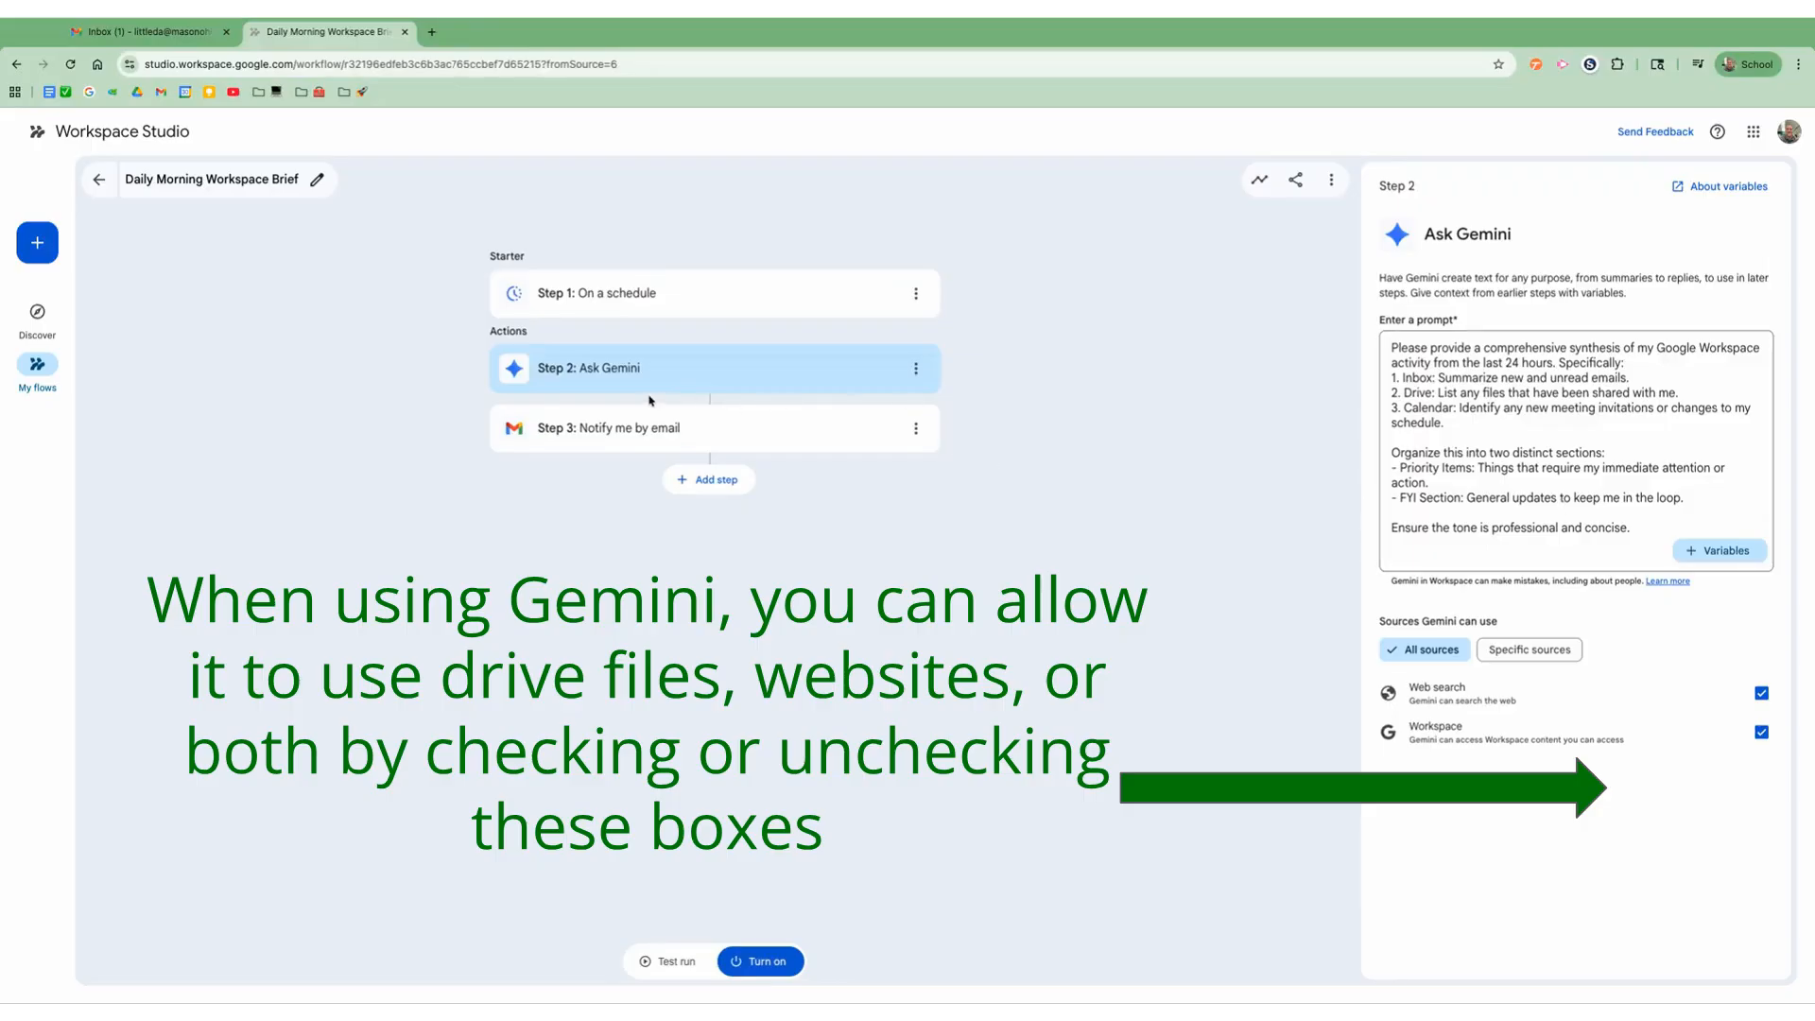
# Step: In the Notify me by email step, remove the Gemini content variable from the message and reinsert it from Step 2: Ask Gemini
pyautogui.click(674, 436)
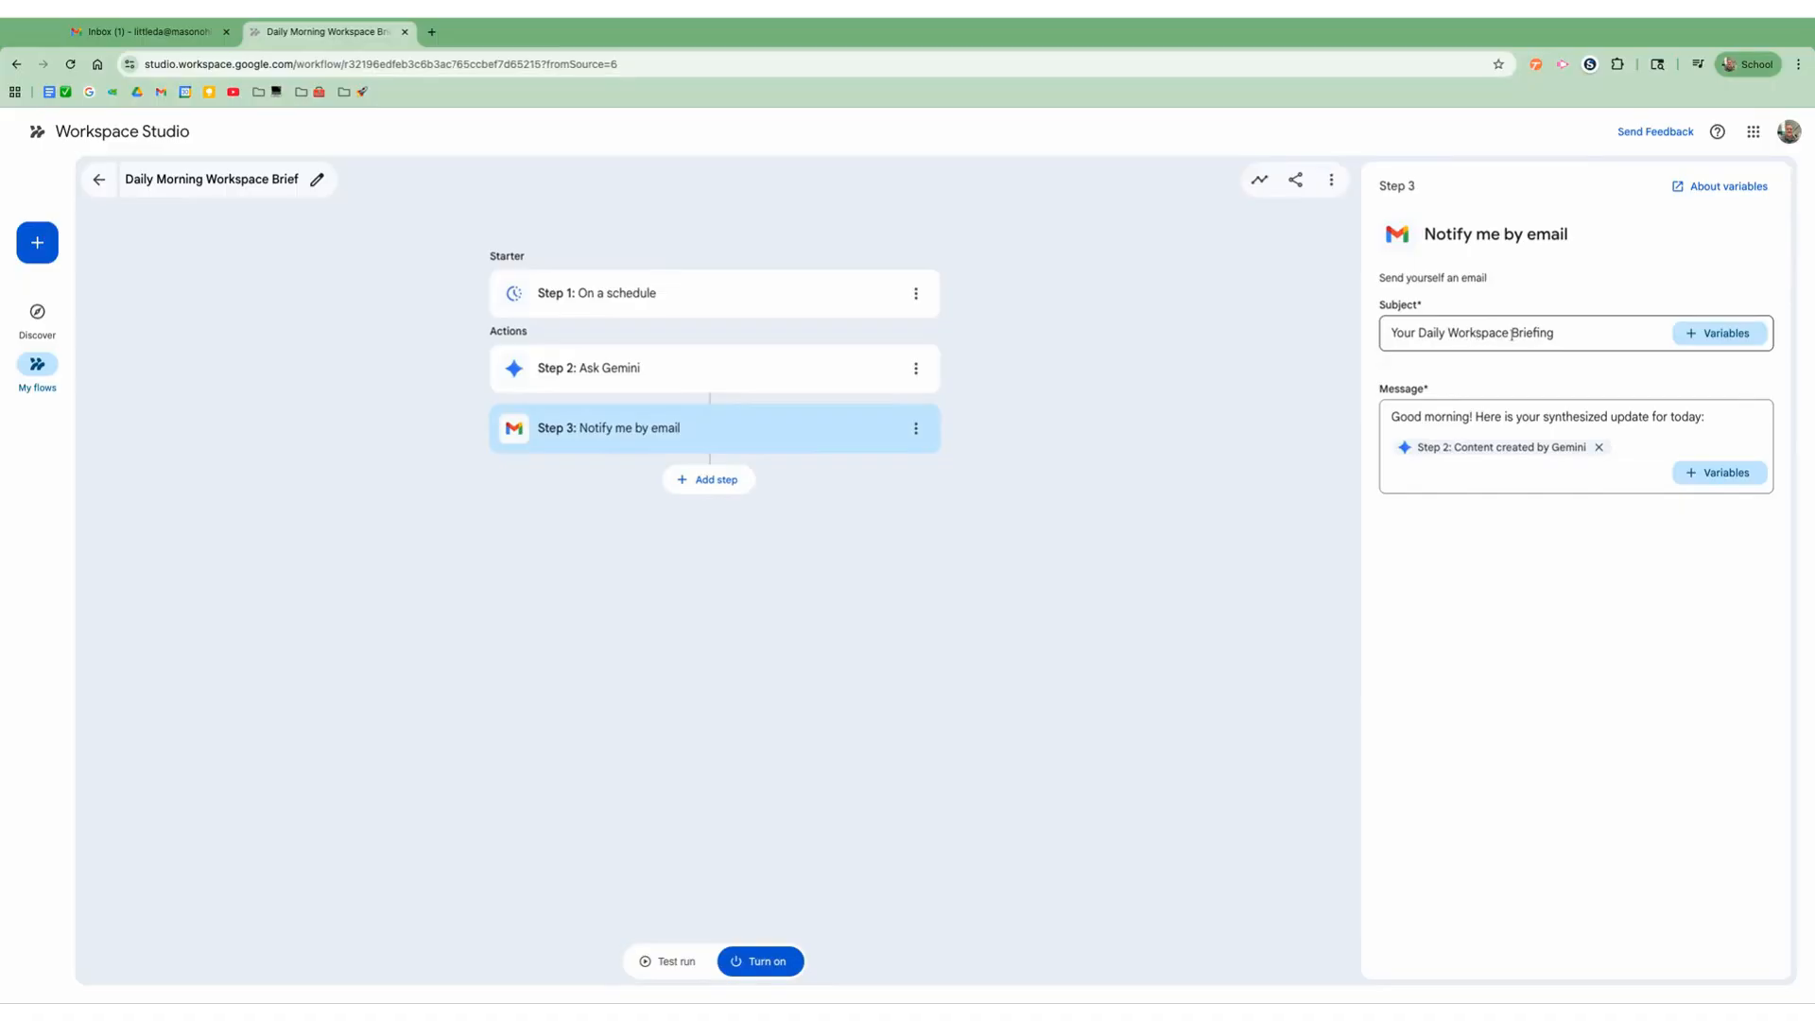
pyautogui.click(1519, 417)
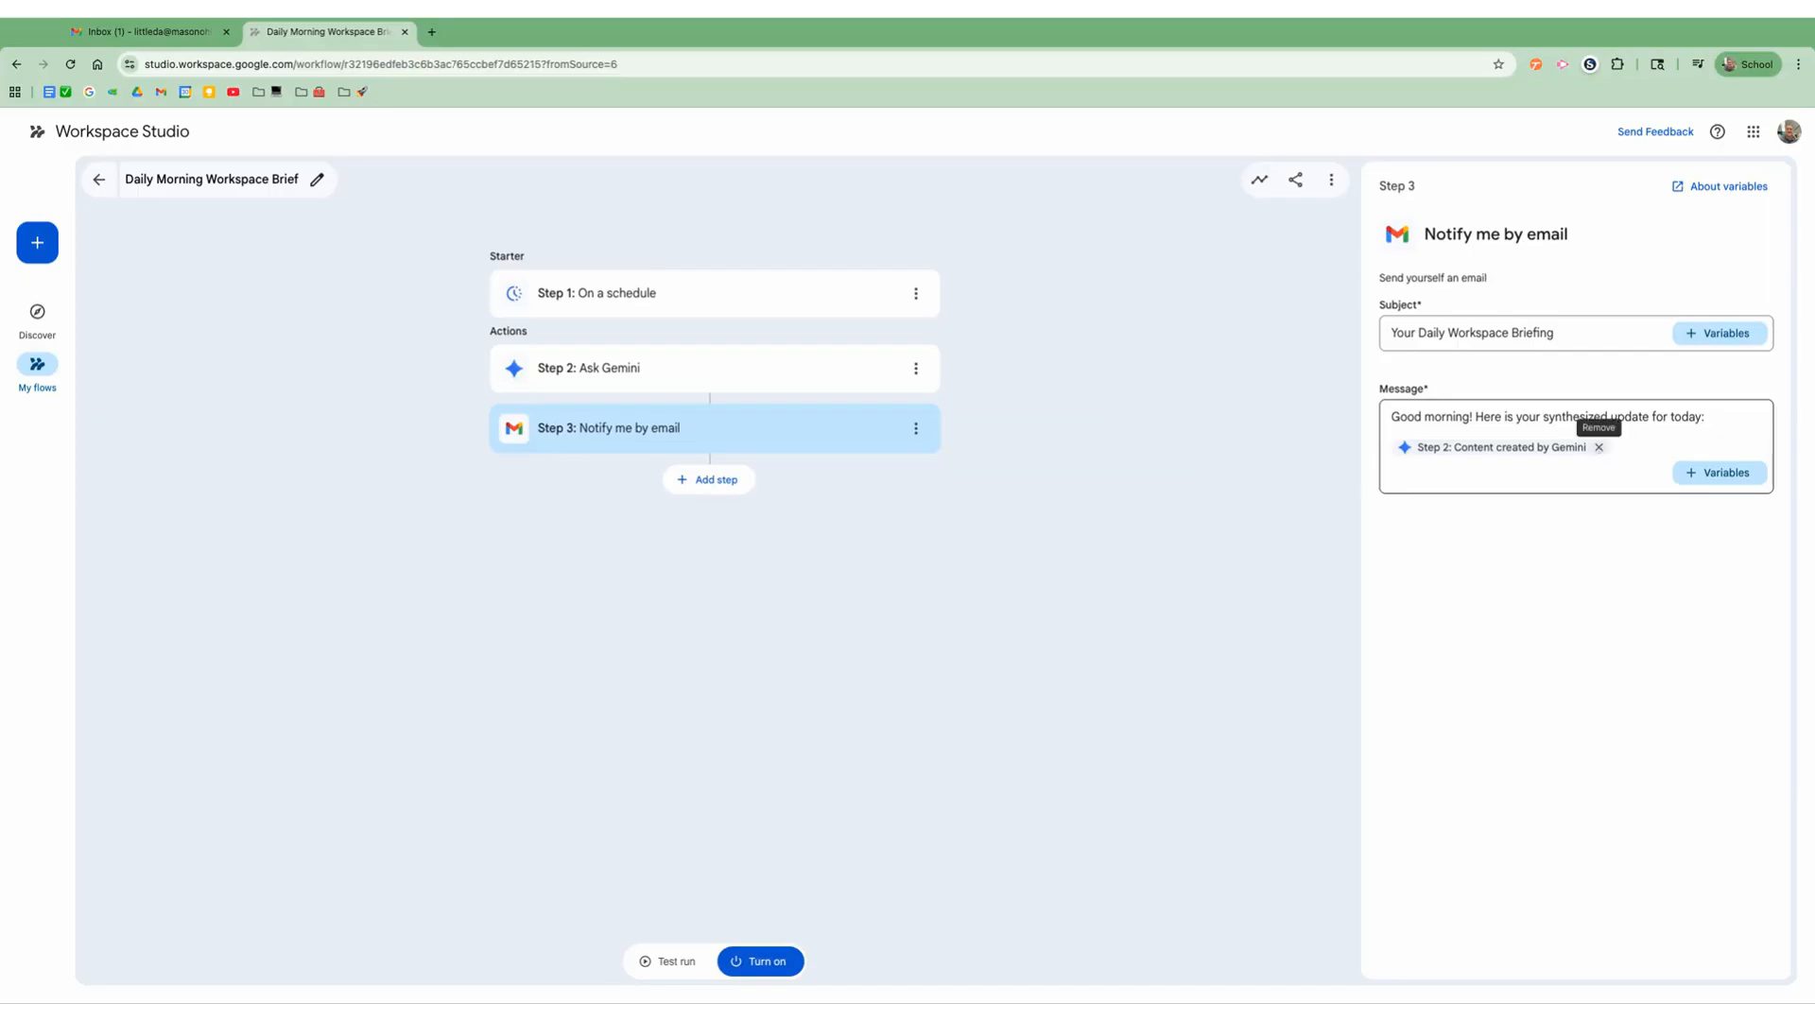
pyautogui.click(1599, 447)
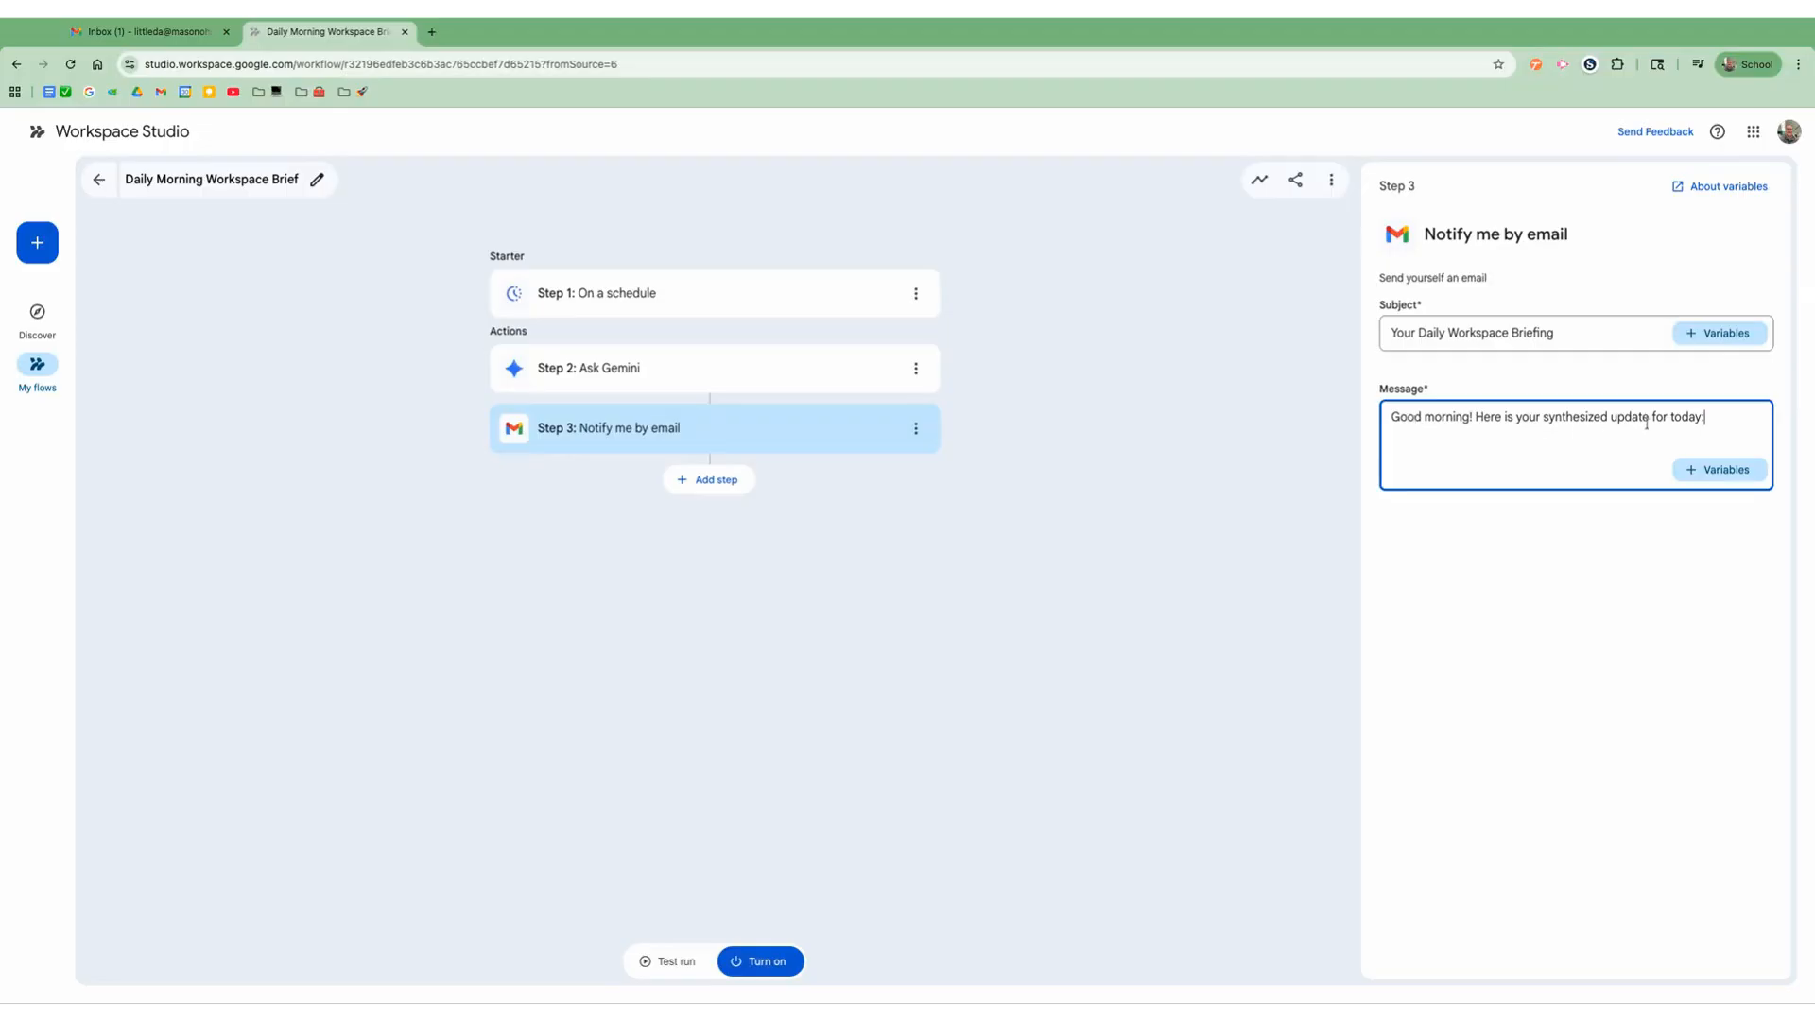
pyautogui.click(1711, 475)
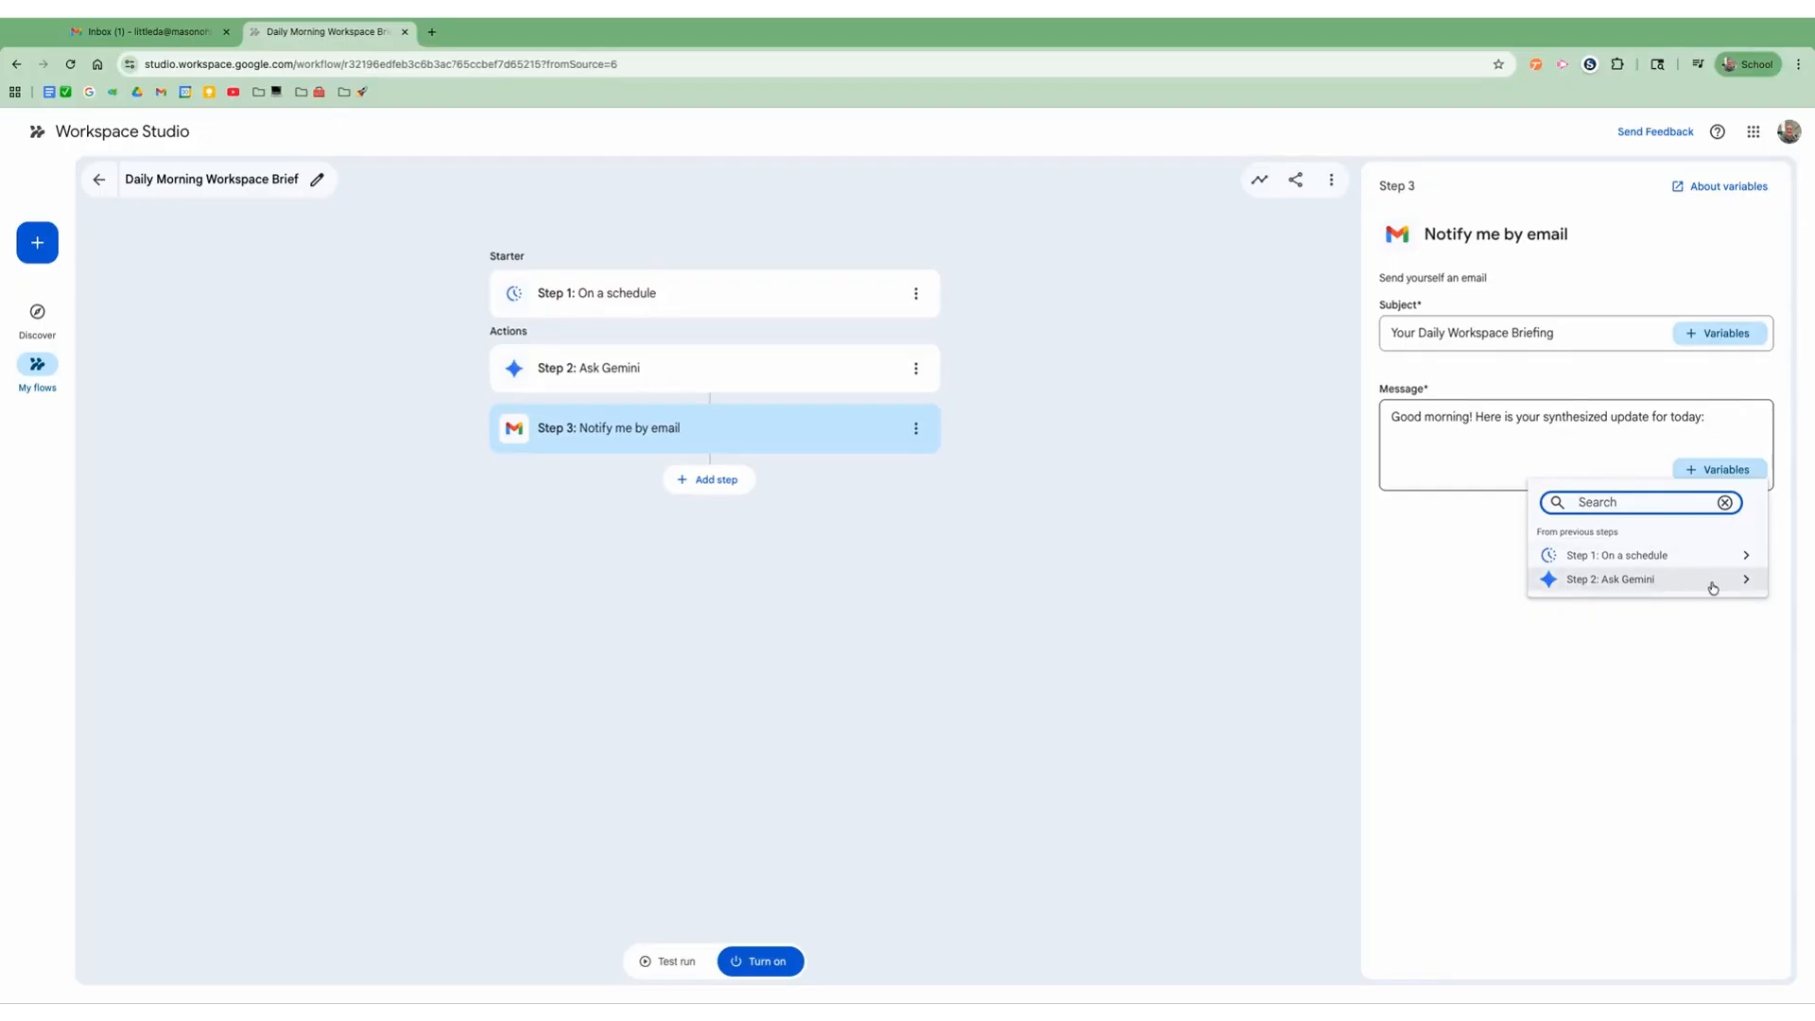
pyautogui.click(1711, 584)
pyautogui.click(1622, 518)
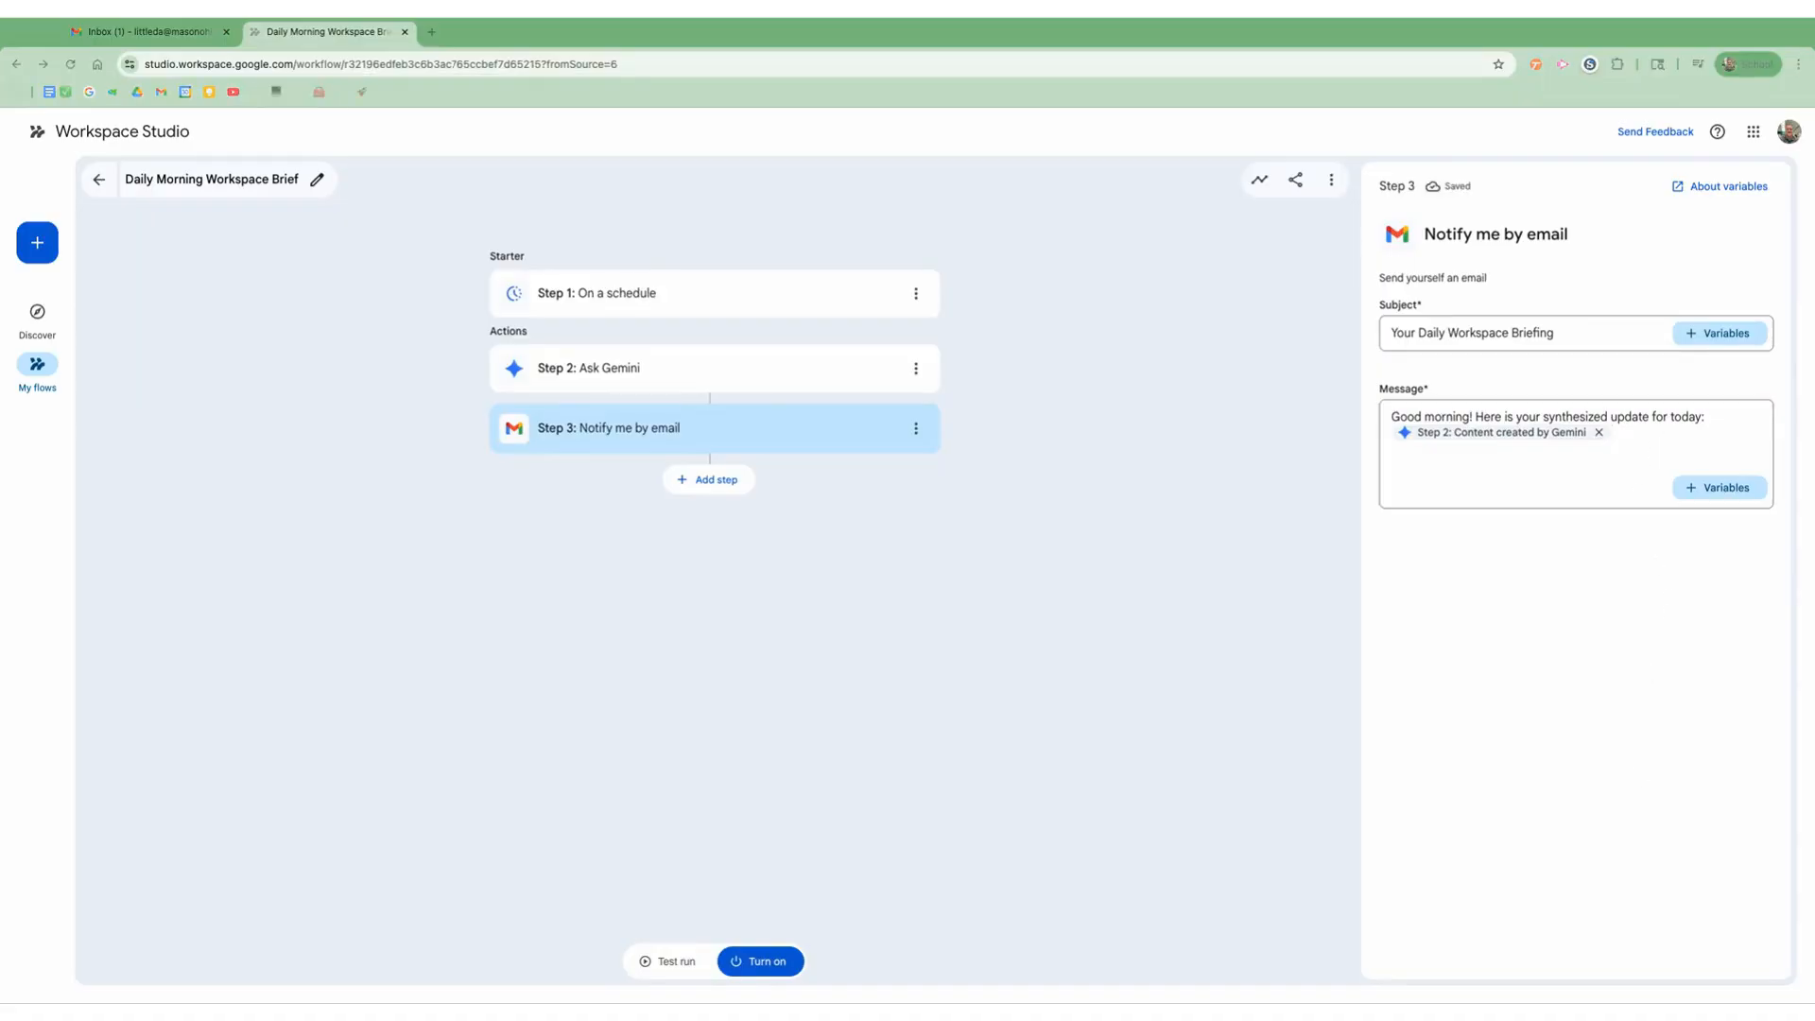
# Step: Turn on the Daily Morning Workspace Brief flow and start a test run of it
pyautogui.click(771, 966)
pyautogui.click(771, 966)
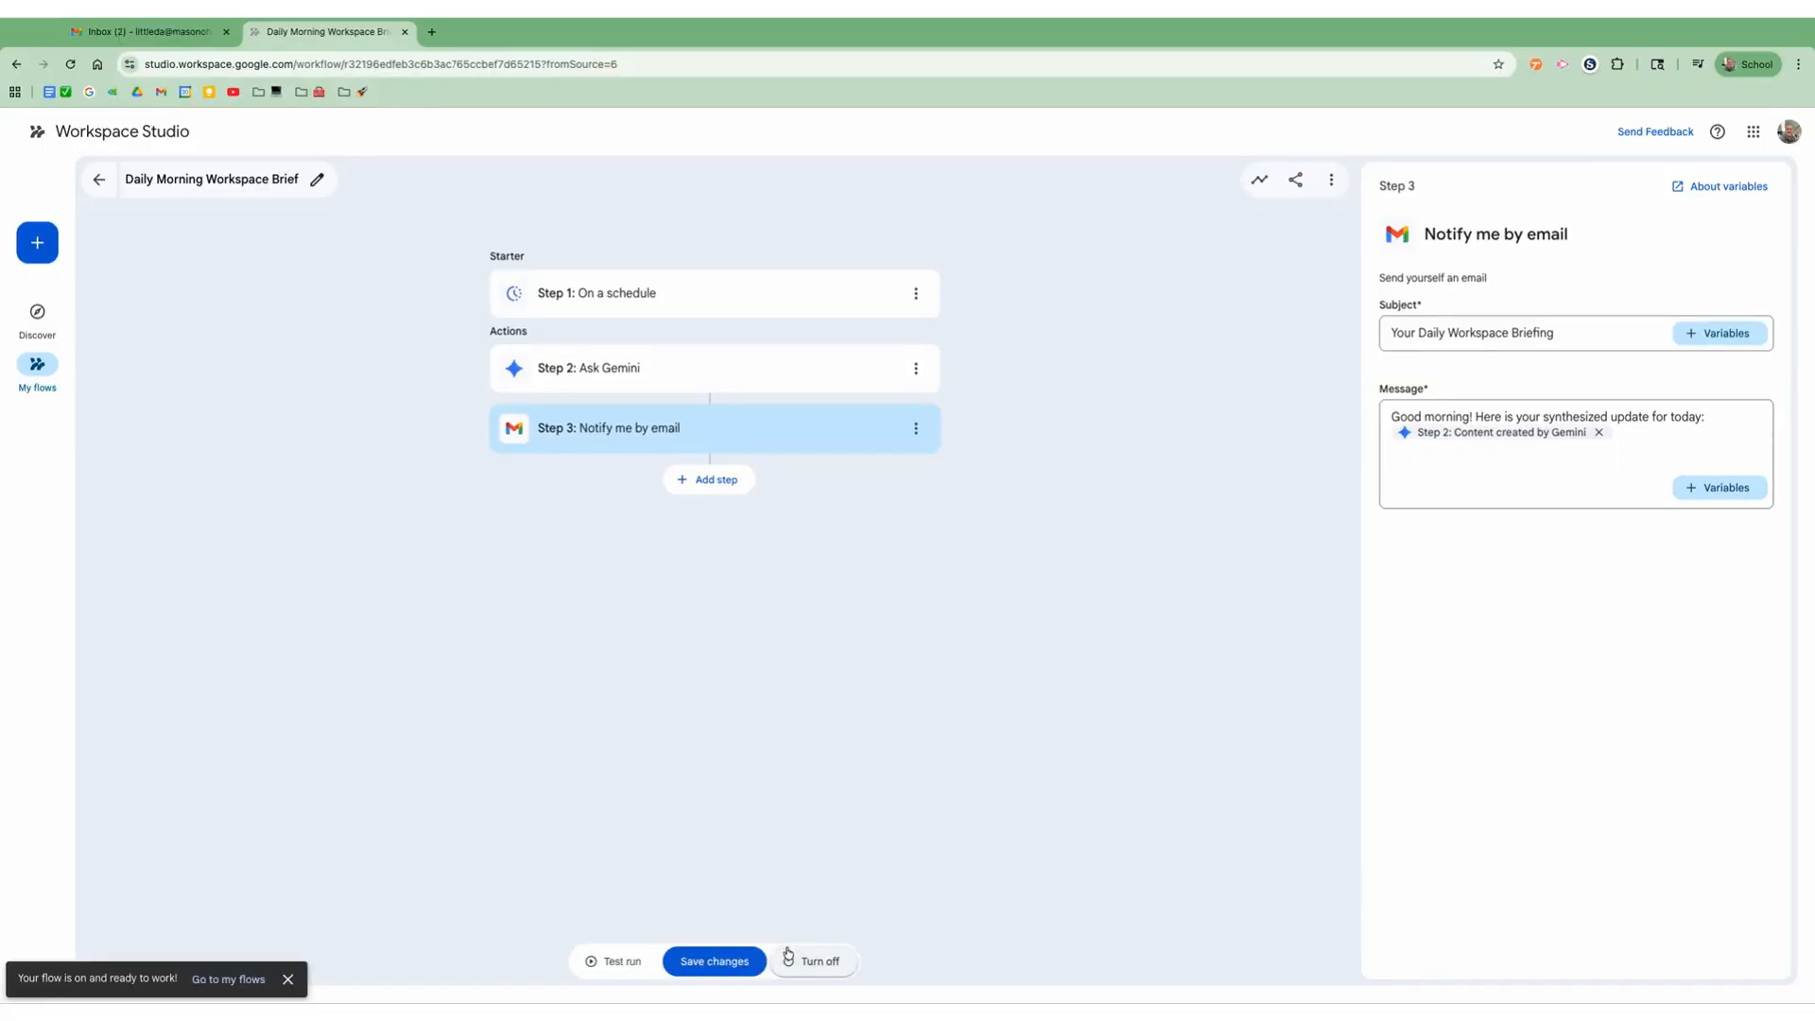
pyautogui.click(723, 962)
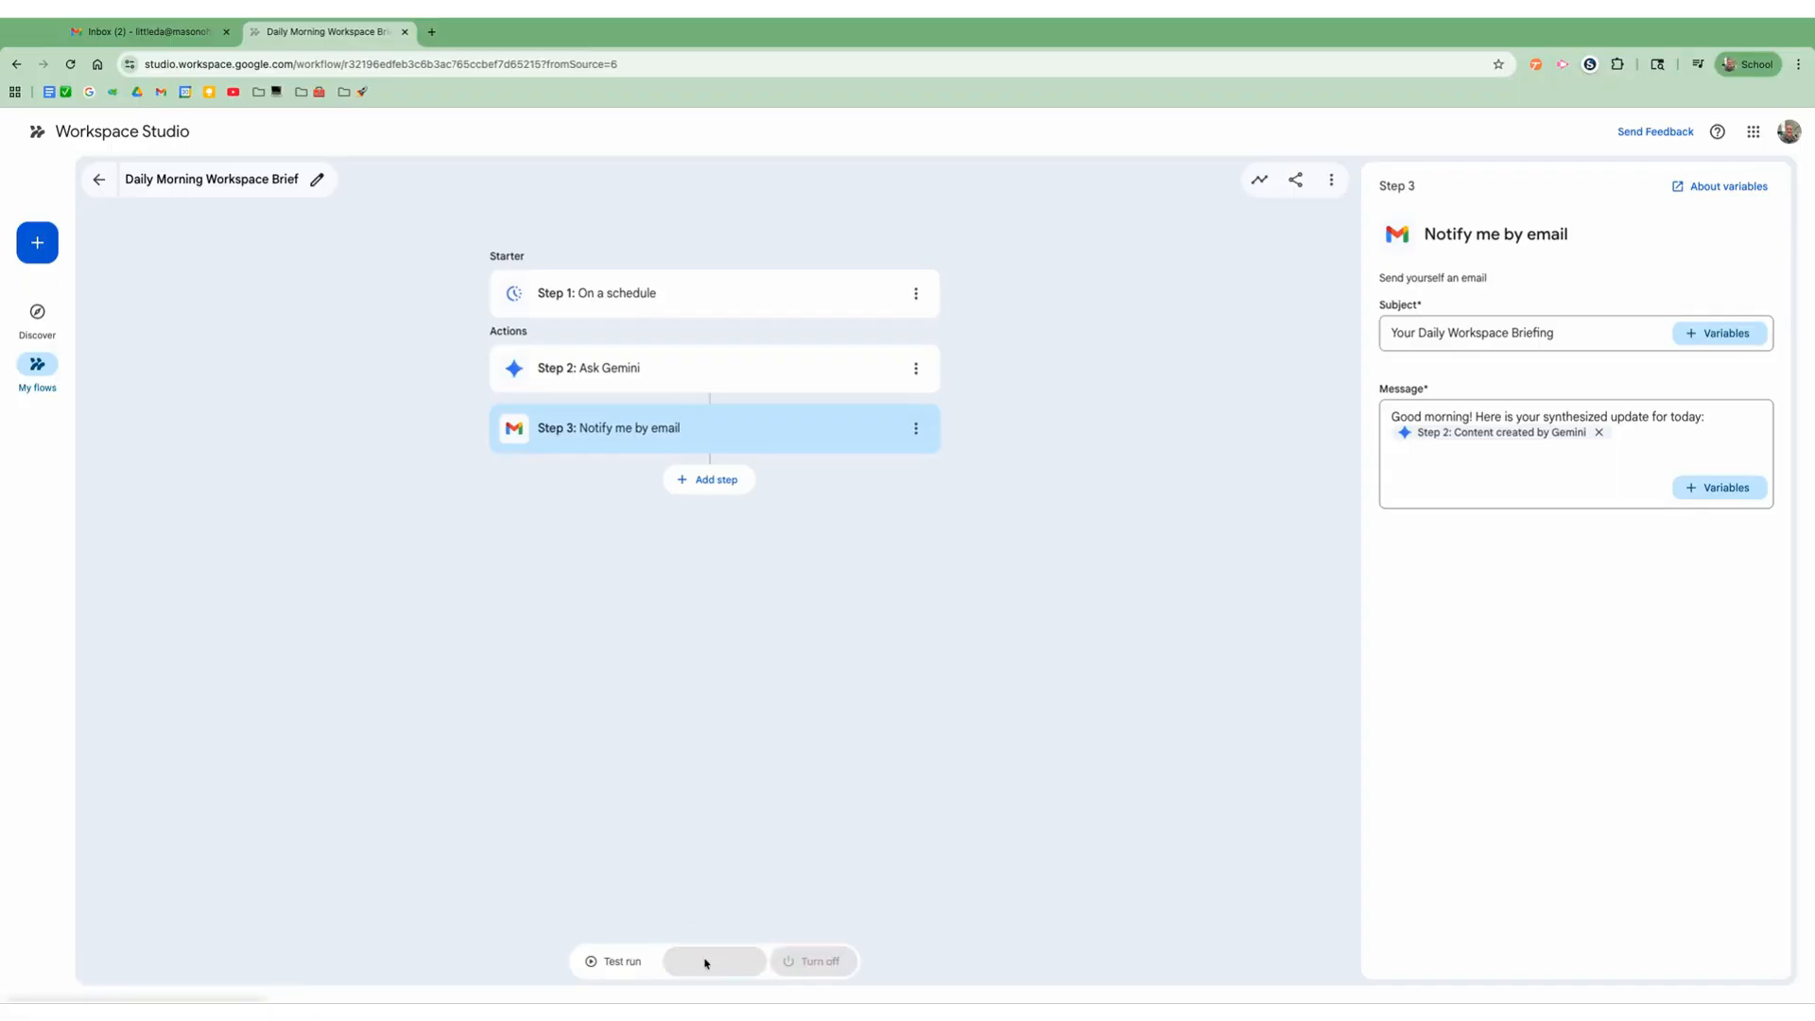
pyautogui.click(614, 961)
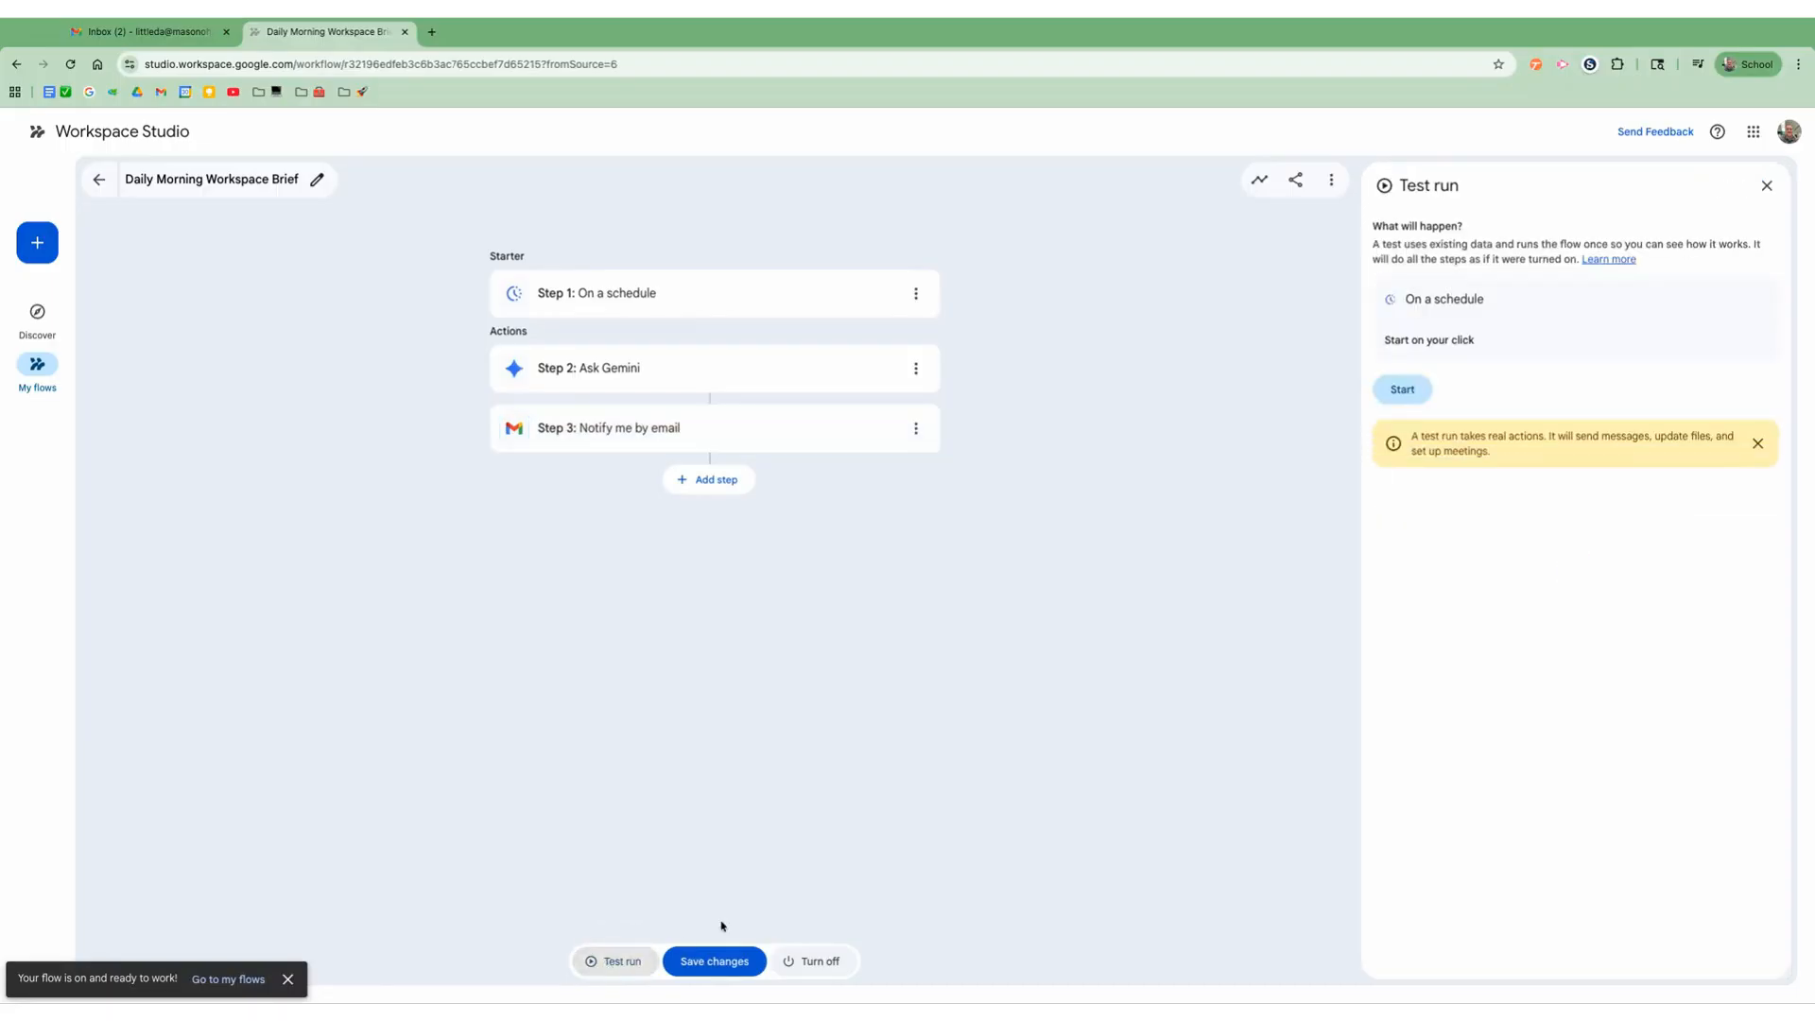
pyautogui.click(1408, 391)
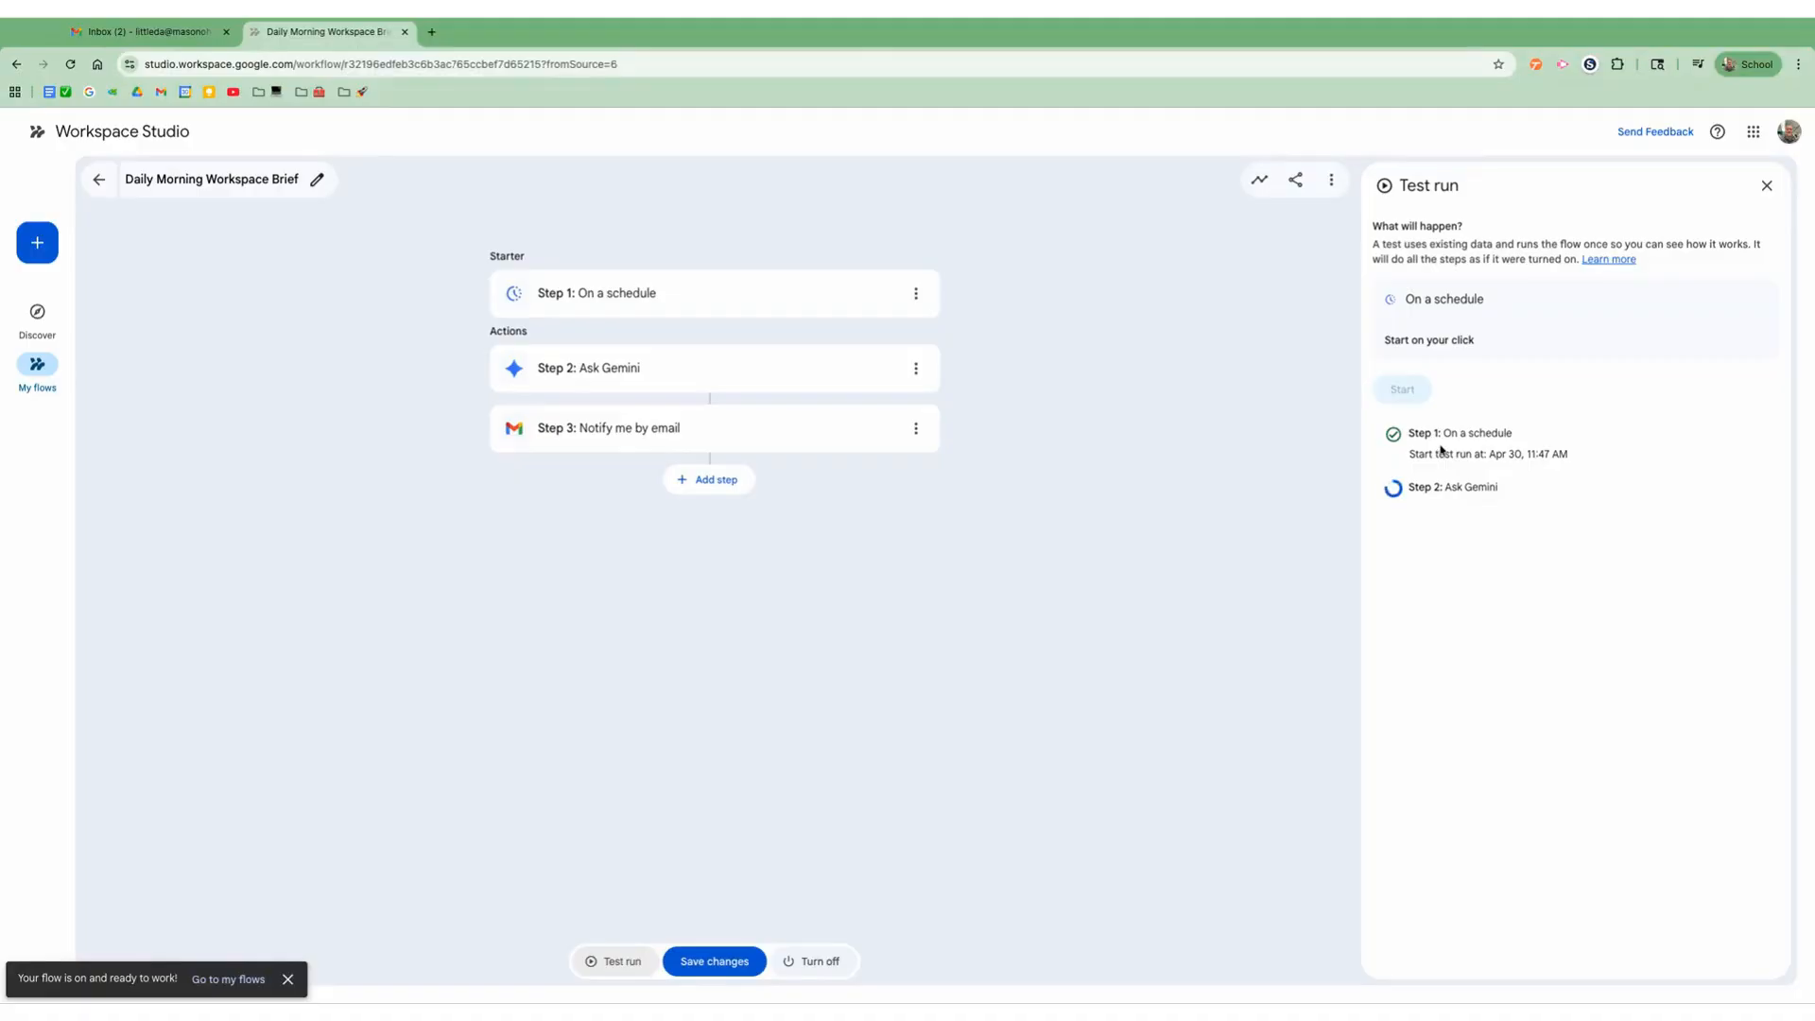
# Step: Switch to the Gmail inbox and archive the Workspace Studio email about the flow being turned on
pyautogui.click(151, 34)
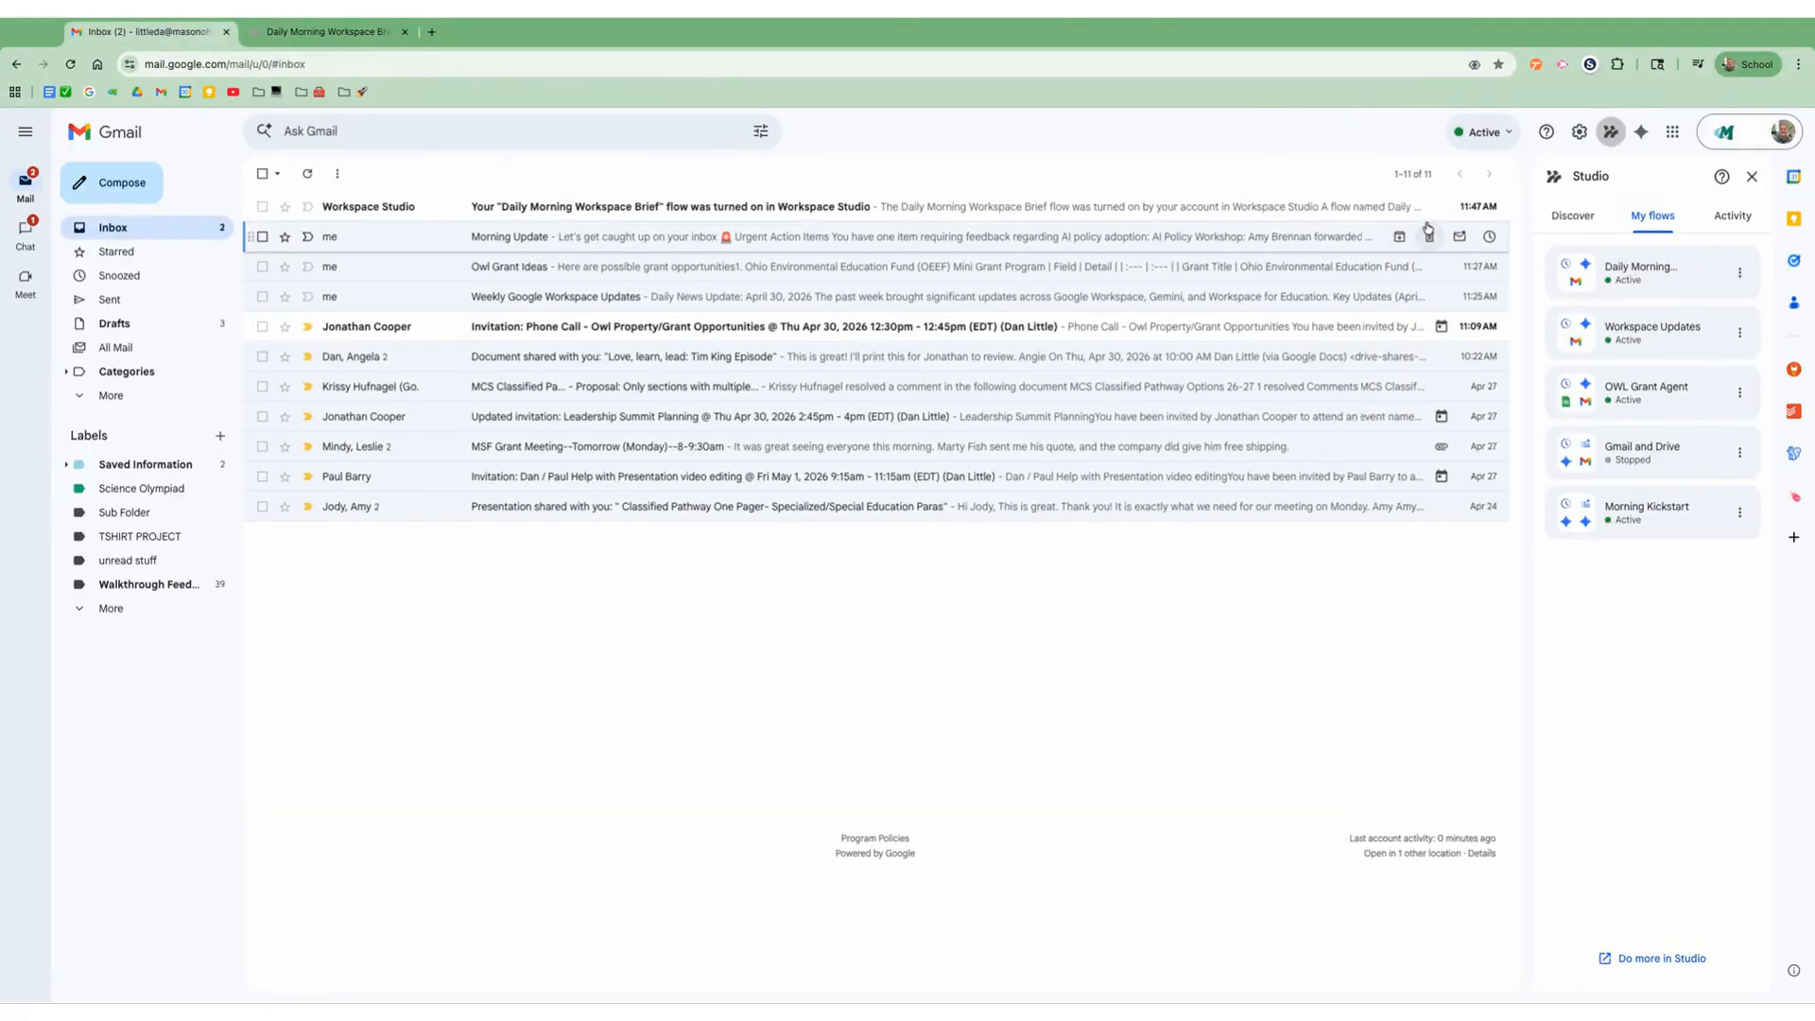
pyautogui.click(1400, 206)
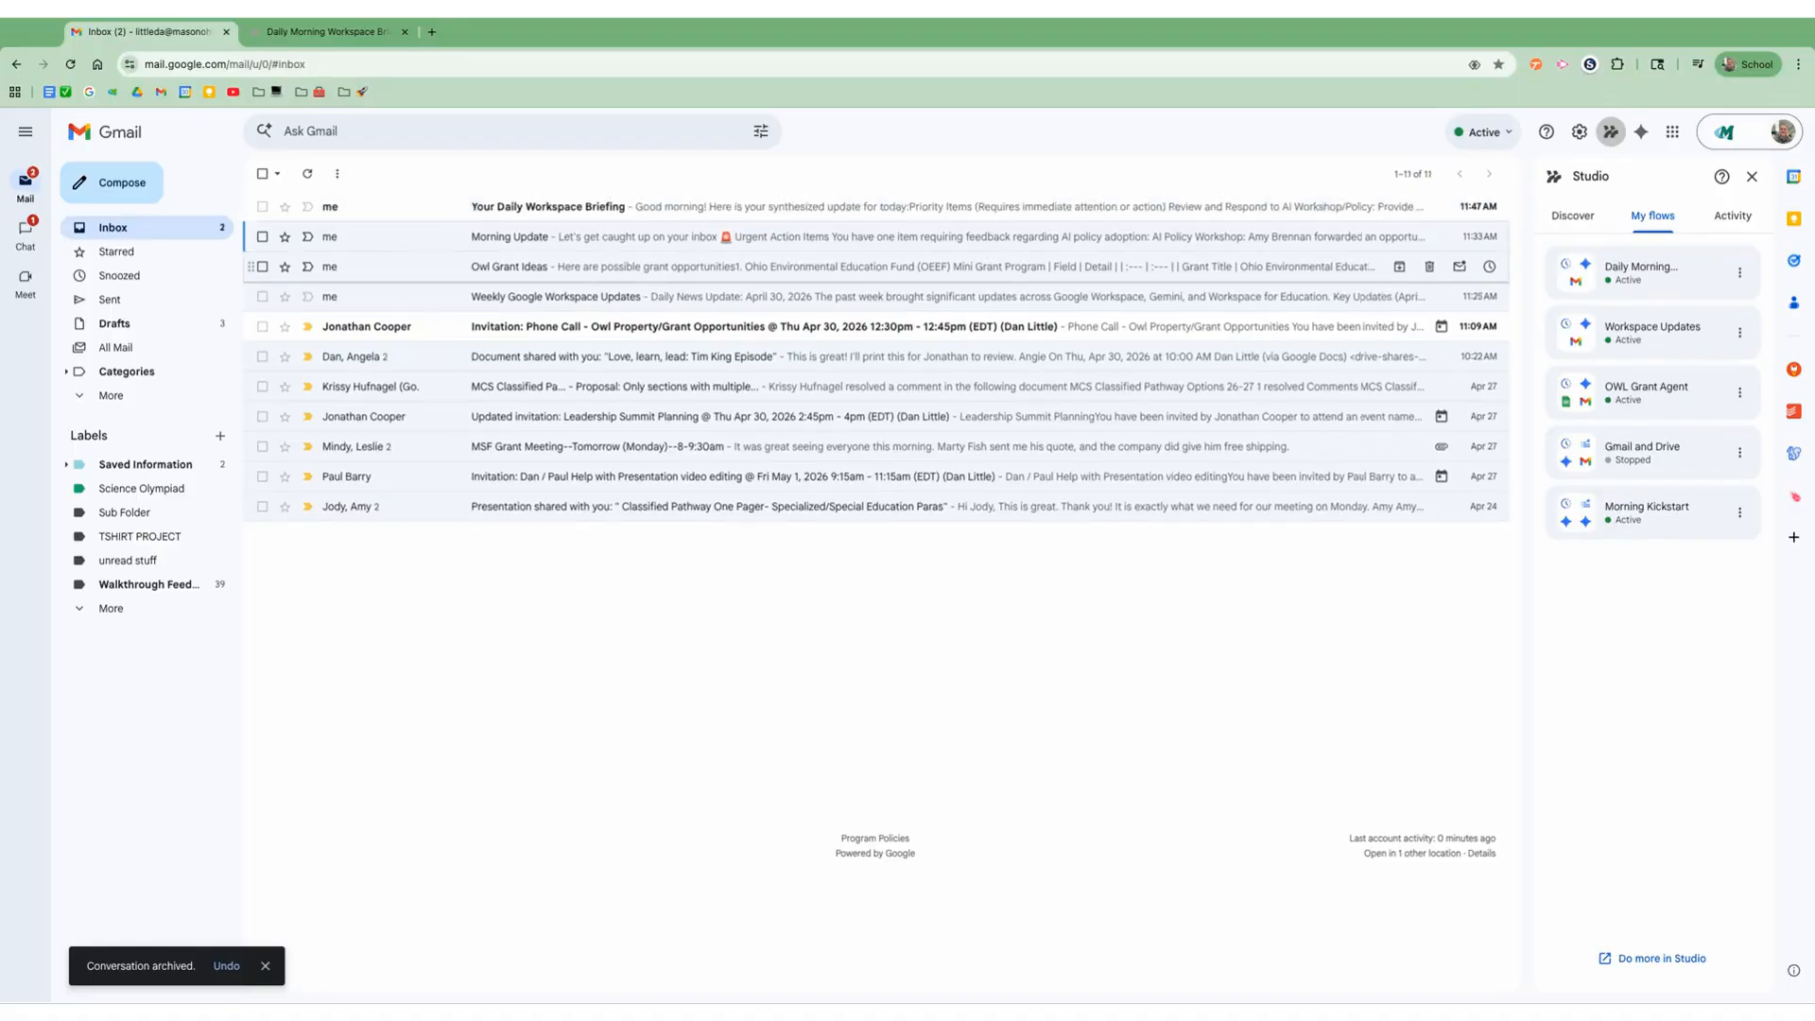
# Step: Read the Weekly Google Workspace Updates and Owl Grant Ideas emails, returning to the inbox after each
pyautogui.click(614, 299)
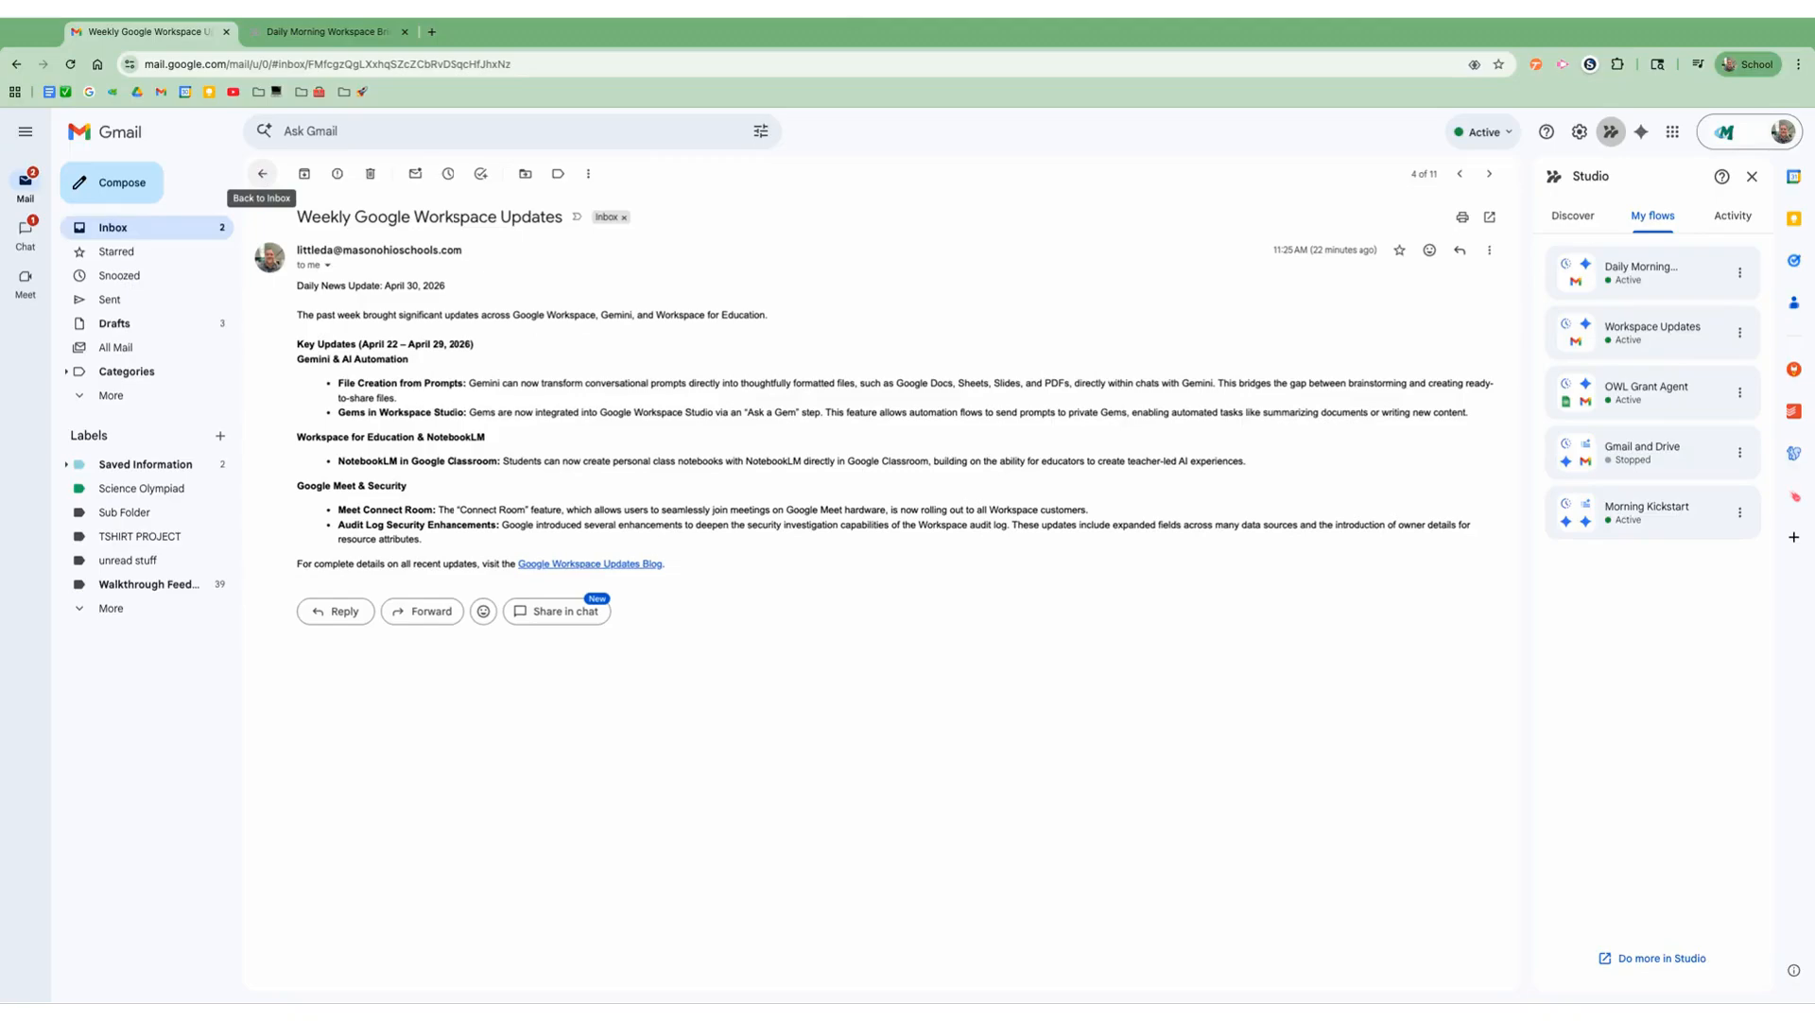
pyautogui.click(262, 173)
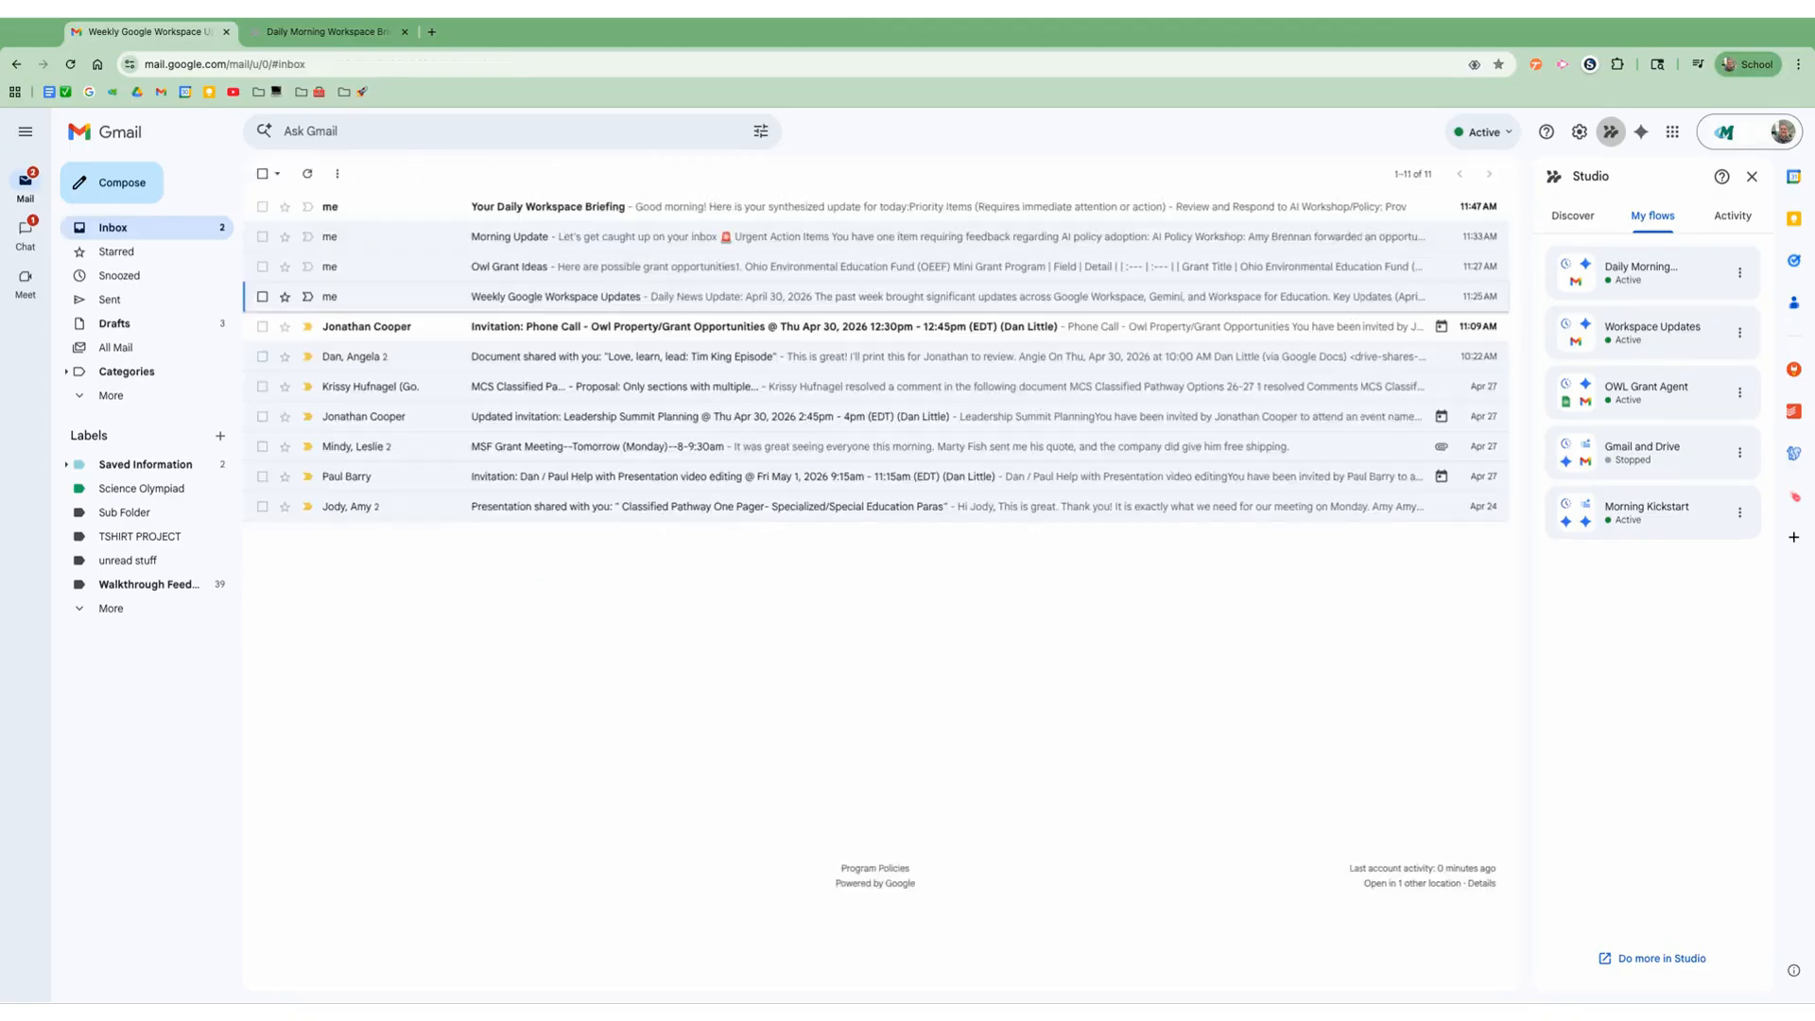
pyautogui.click(554, 275)
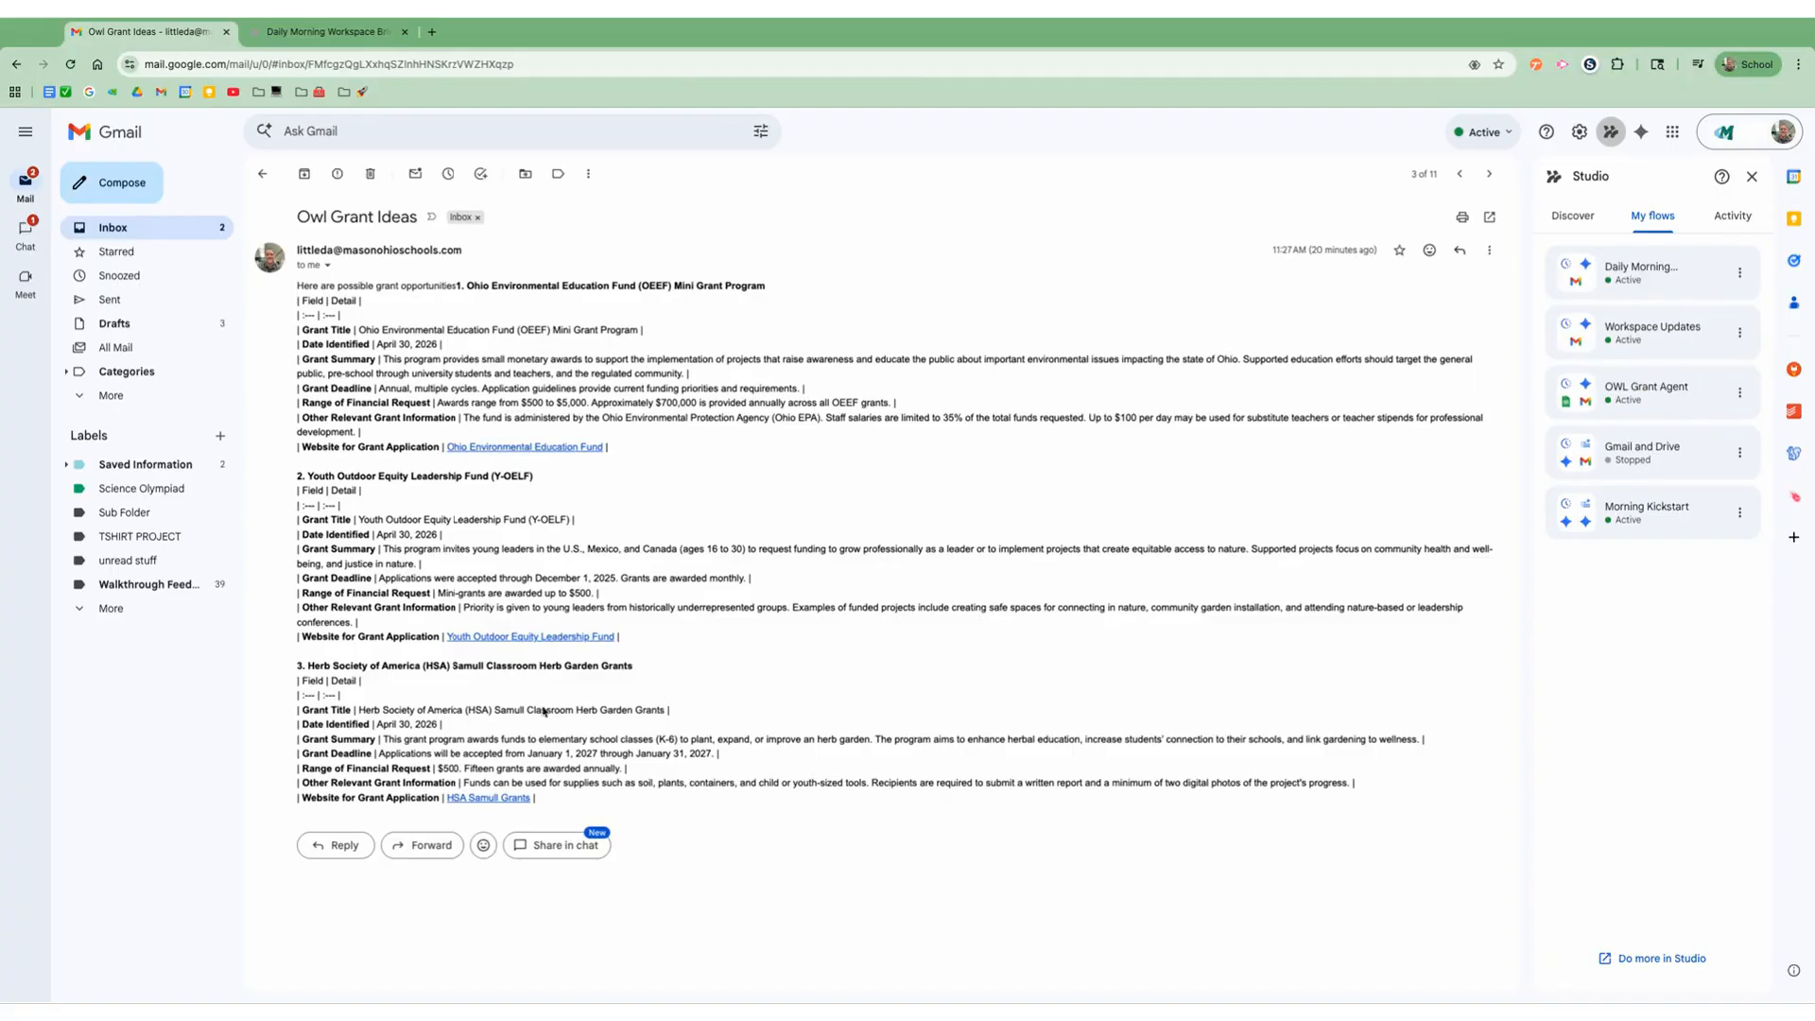
pyautogui.click(263, 175)
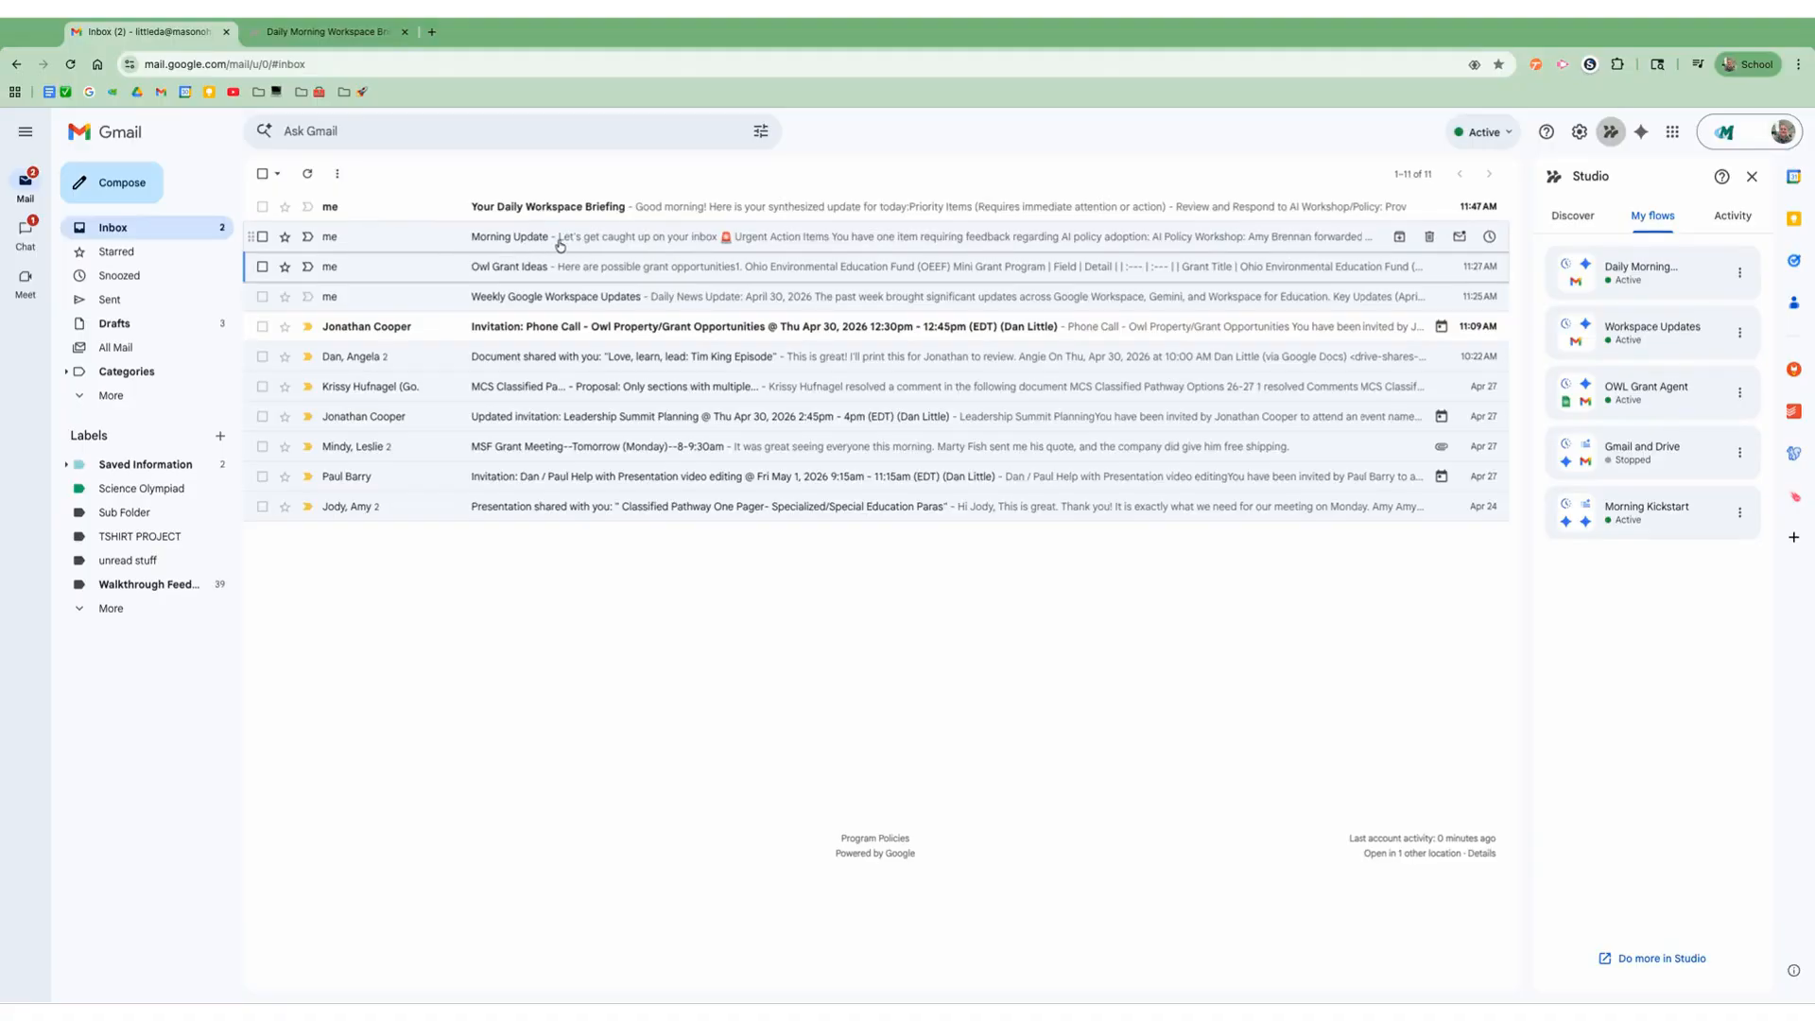
# Step: Open the Morning Update email and read through its action items, AI updates, shared documents and calendar events
pyautogui.click(561, 246)
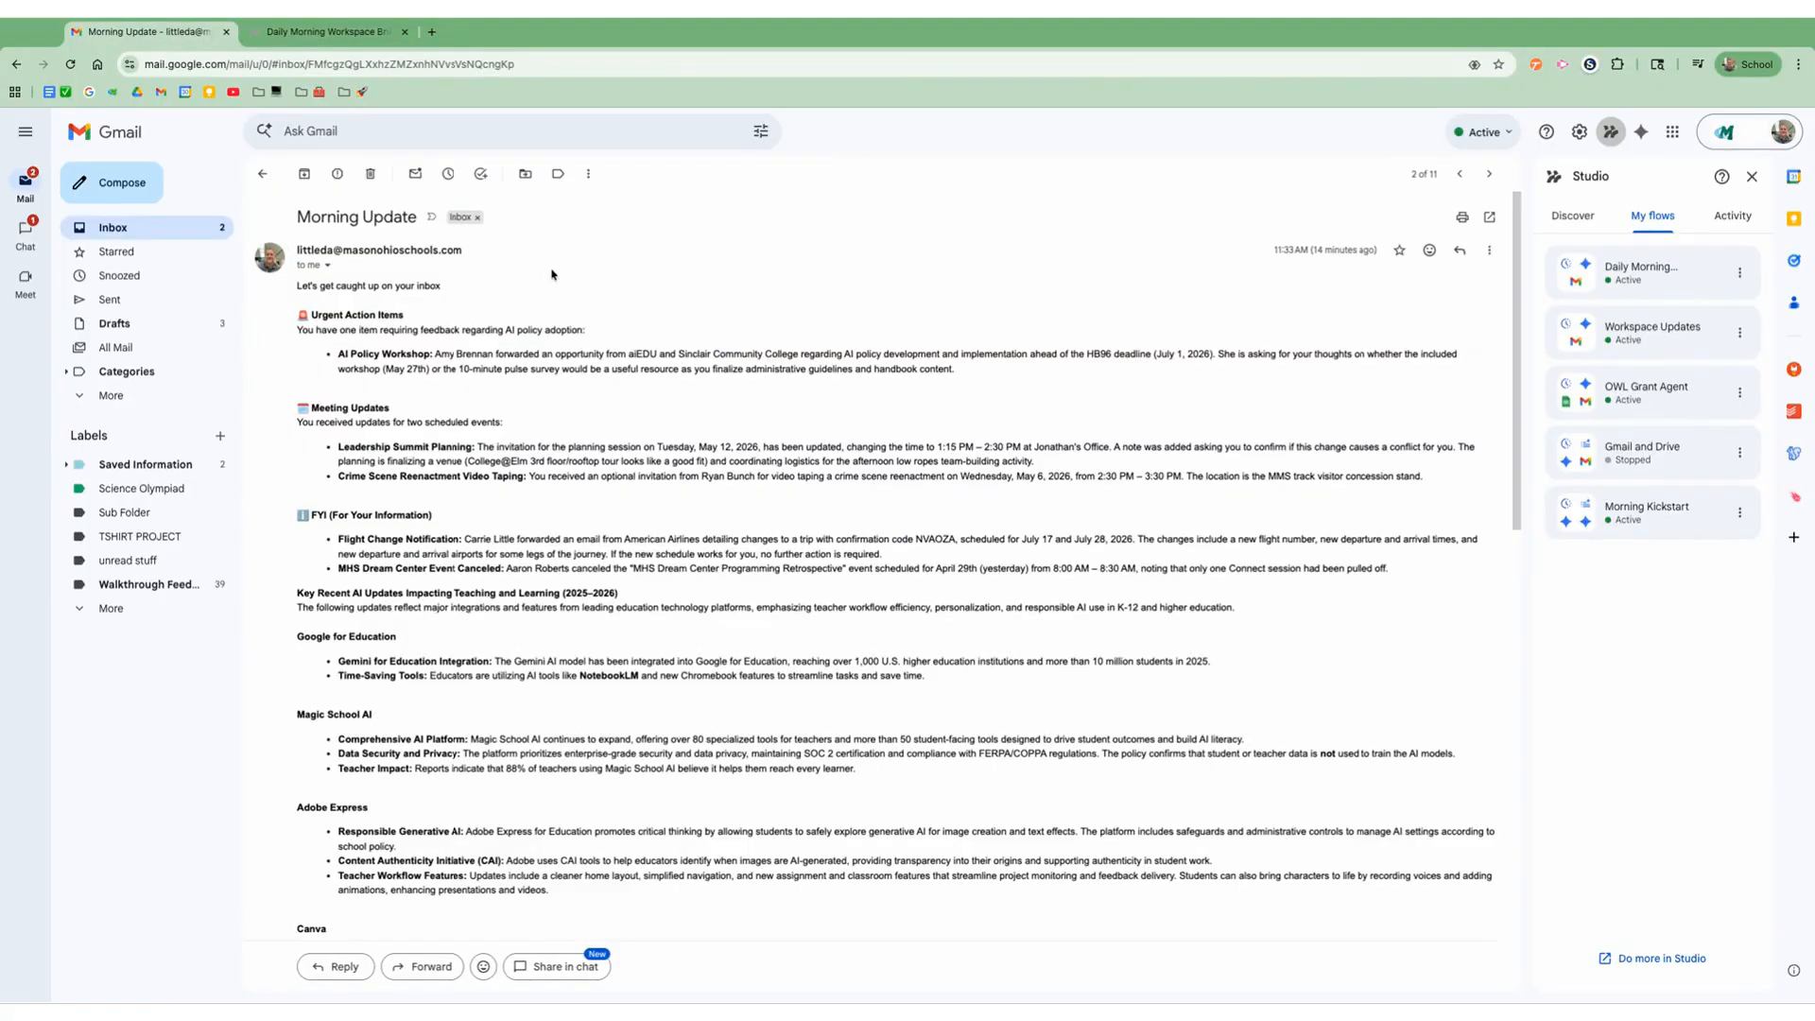
pyautogui.scroll(-2, 485, 412)
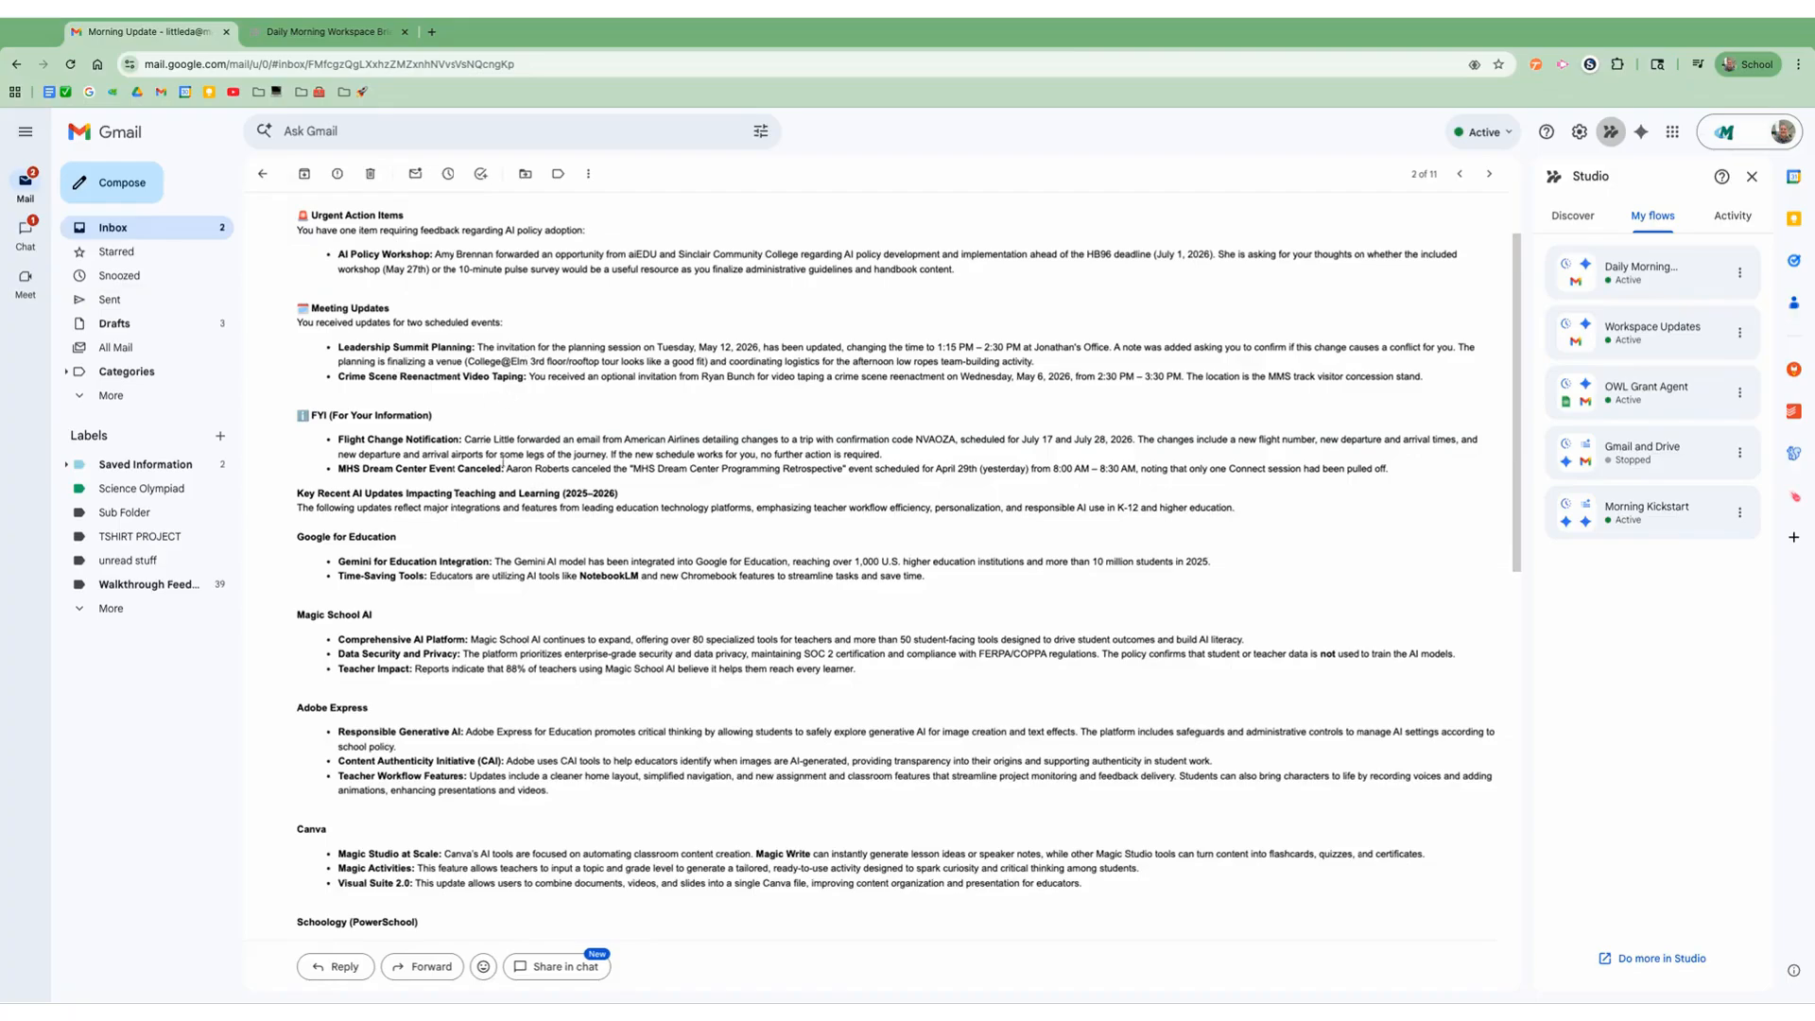
pyautogui.scroll(-4, 530, 463)
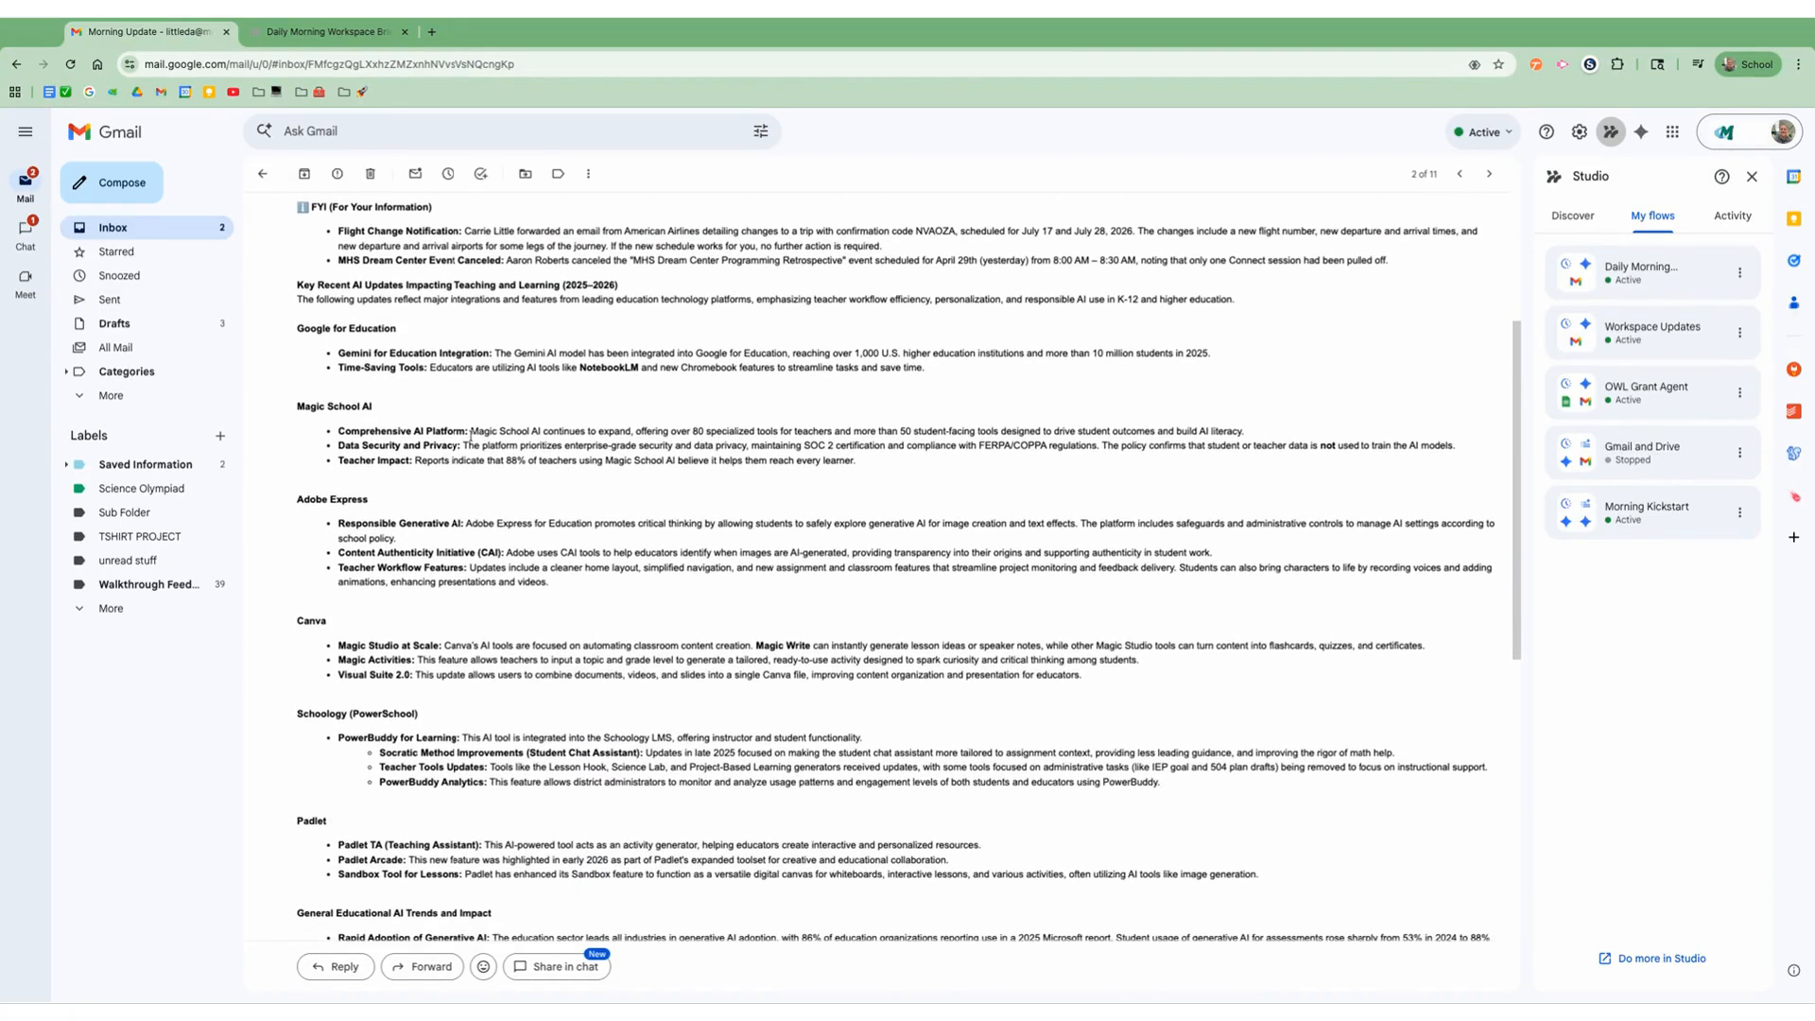
pyautogui.scroll(-9, 637, 648)
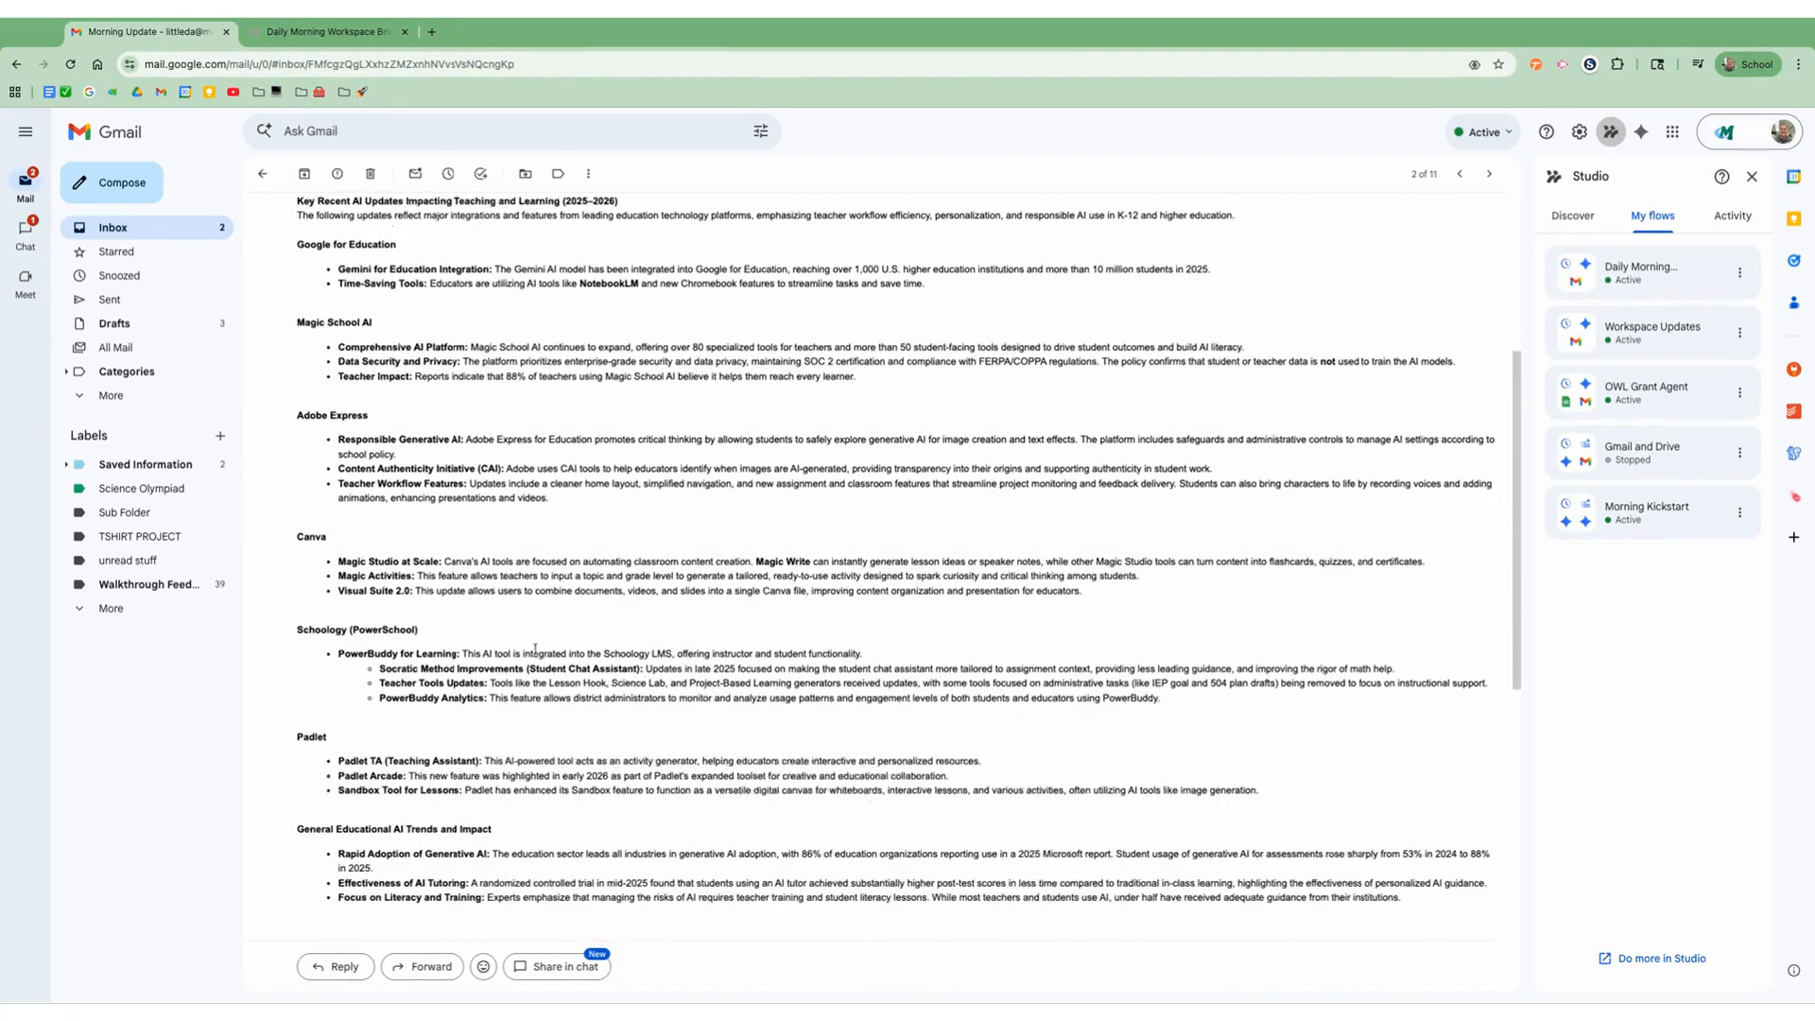
pyautogui.scroll(-2, 535, 650)
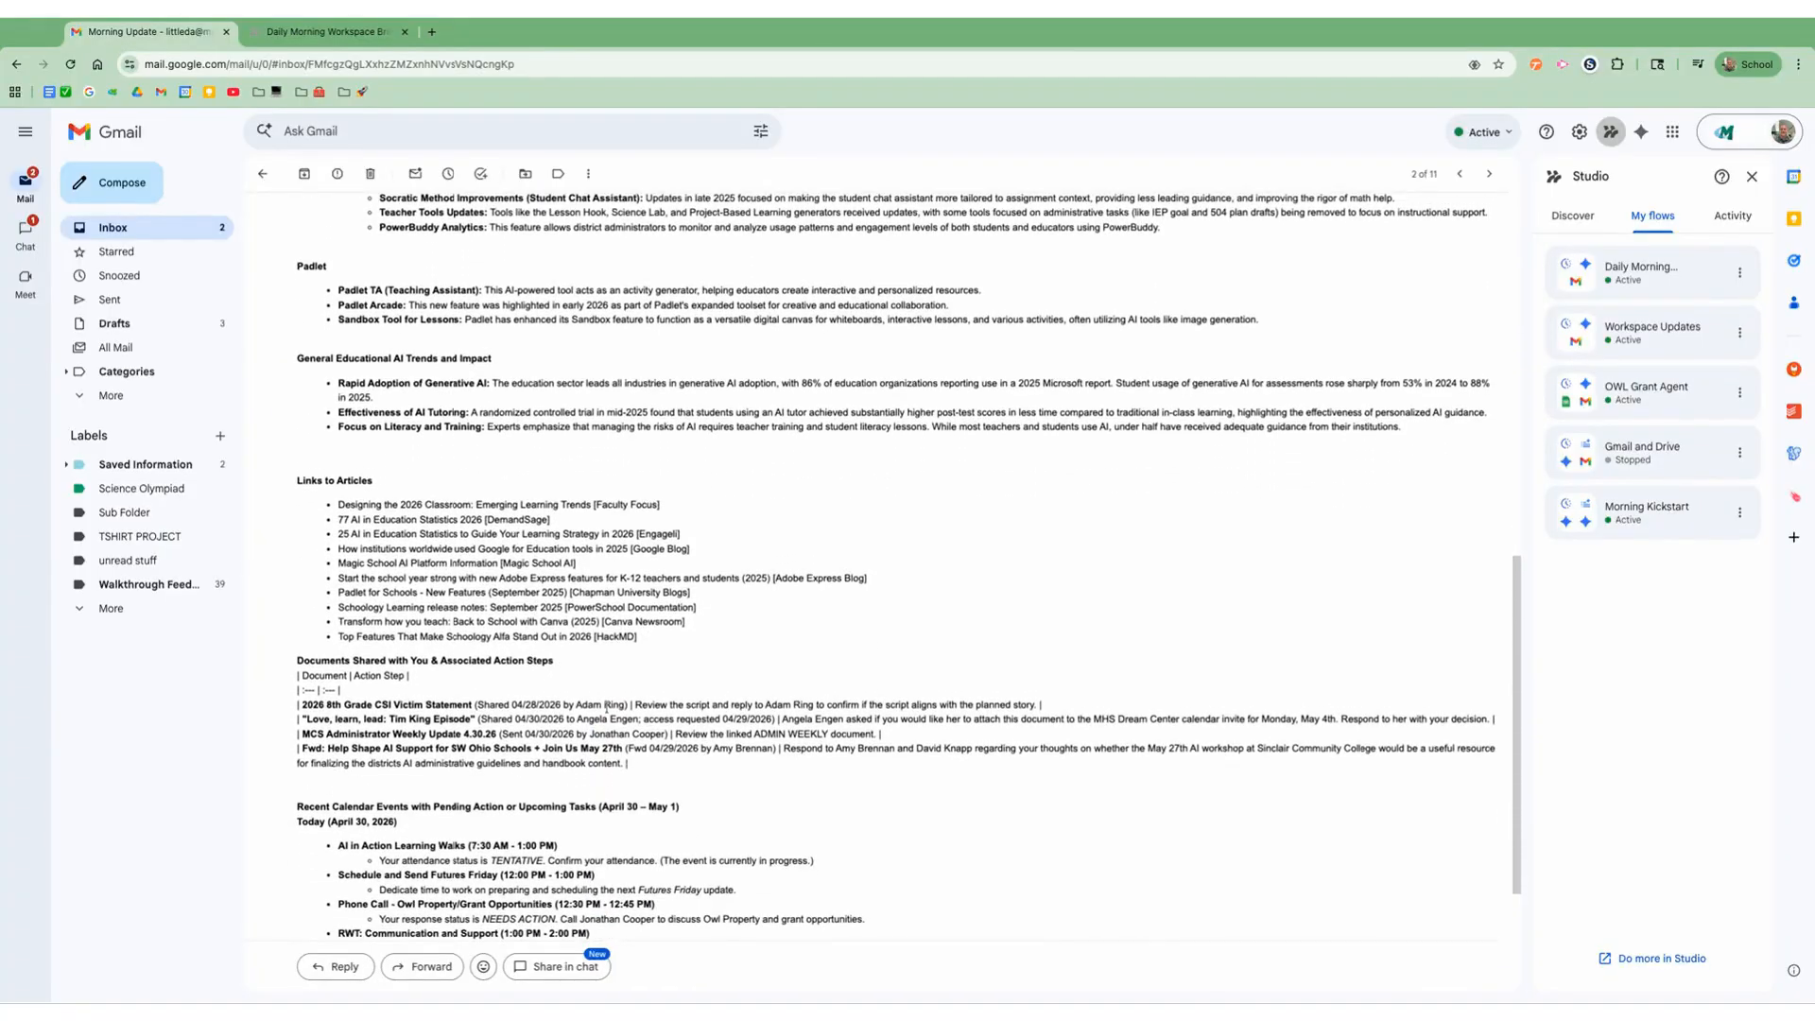
pyautogui.scroll(-5, 606, 706)
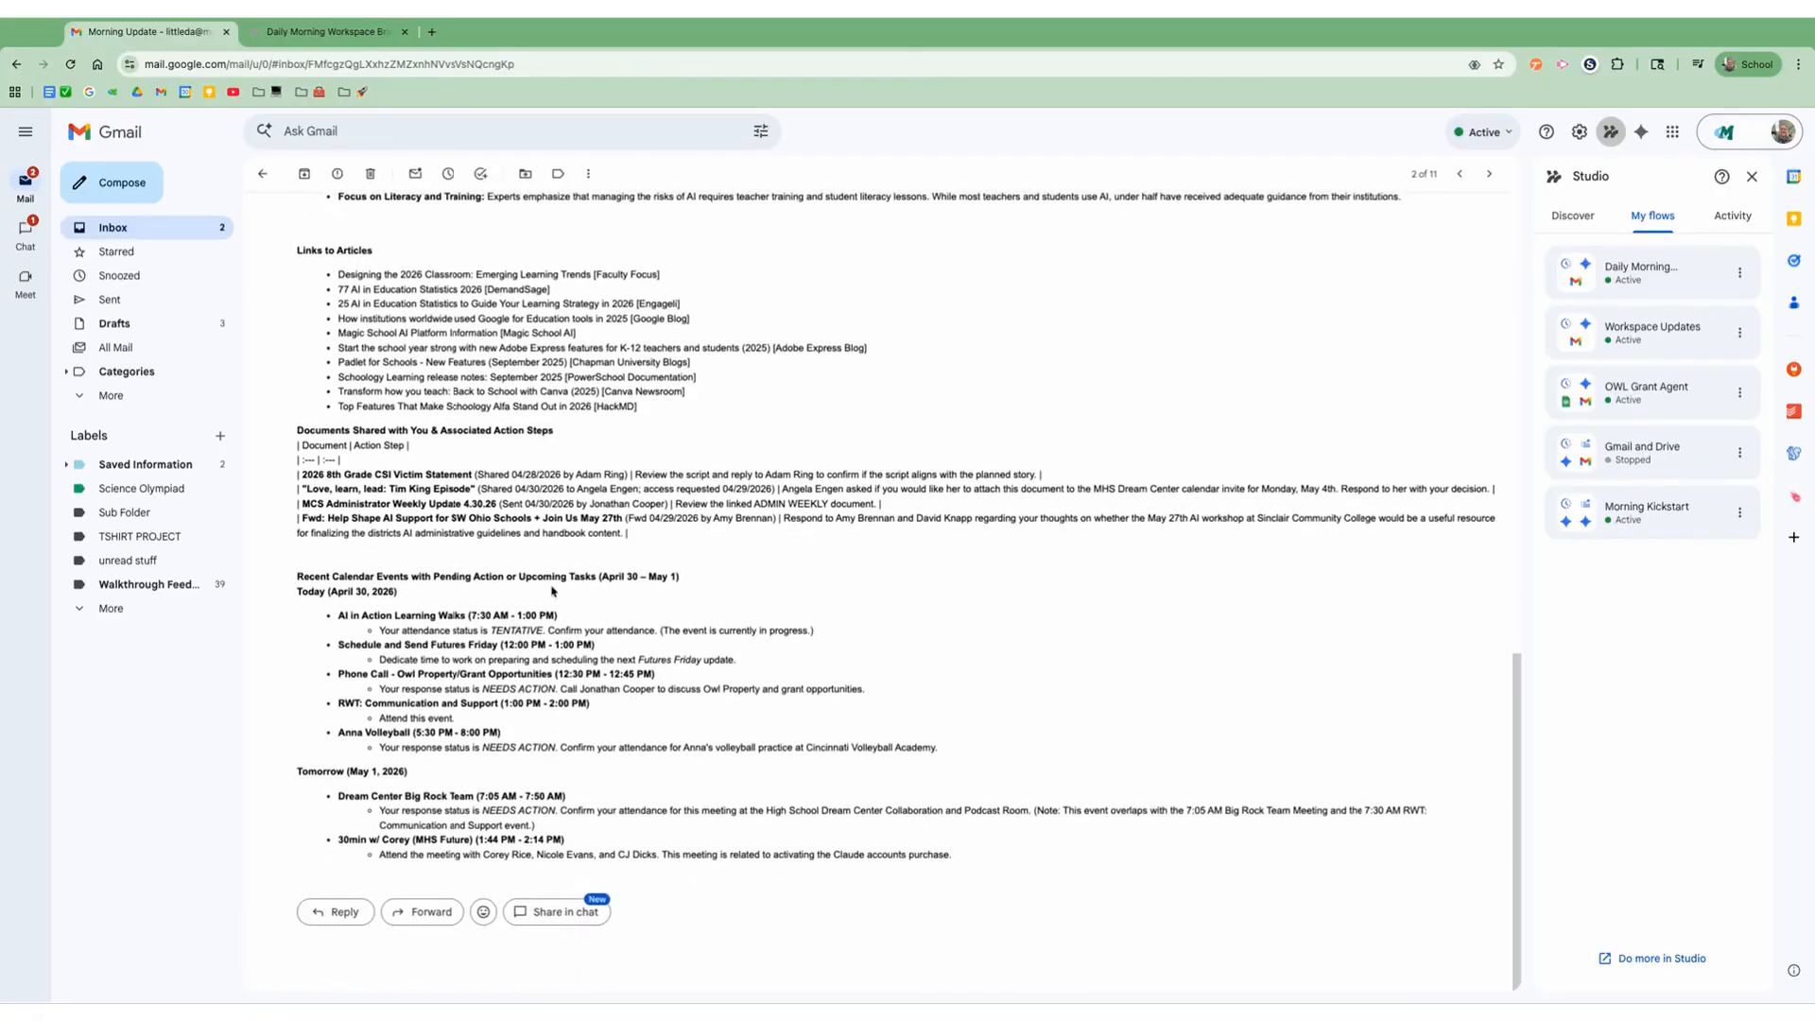
# Step: Leave the Morning Update email, read through the Your Daily Workspace Briefing email and return to the inbox
pyautogui.scroll(10, 549, 600)
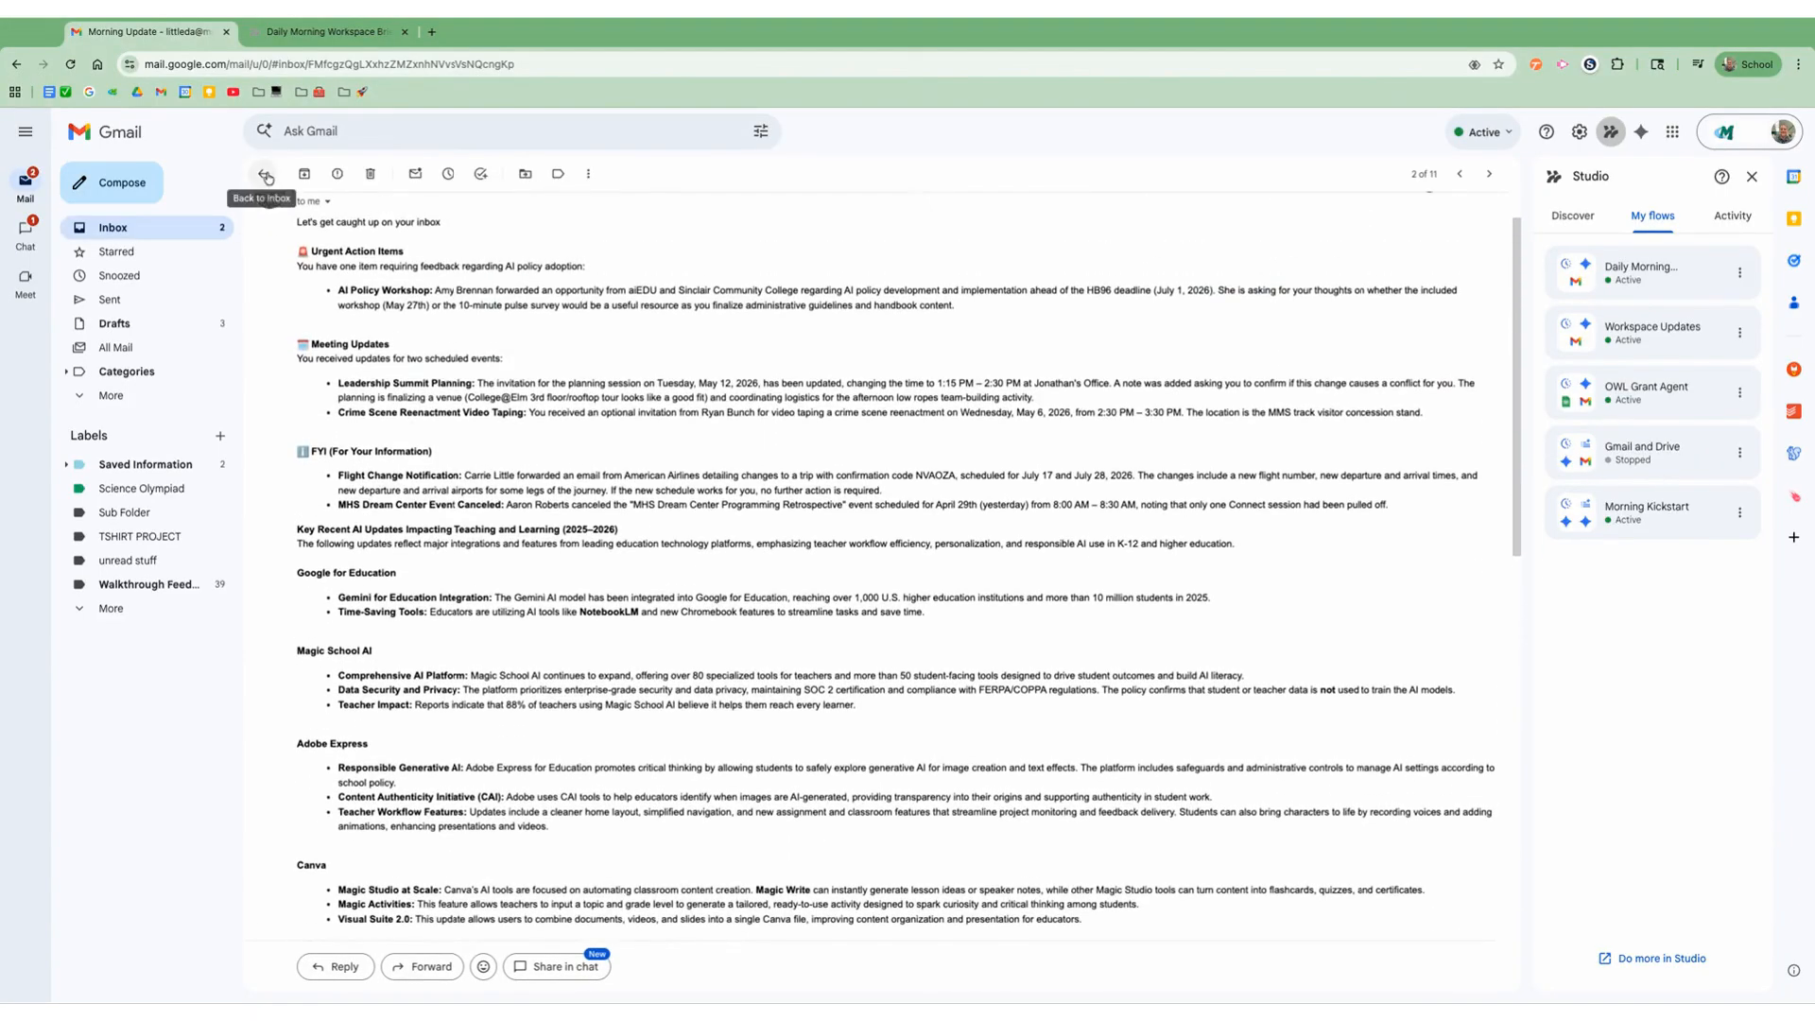
pyautogui.click(267, 176)
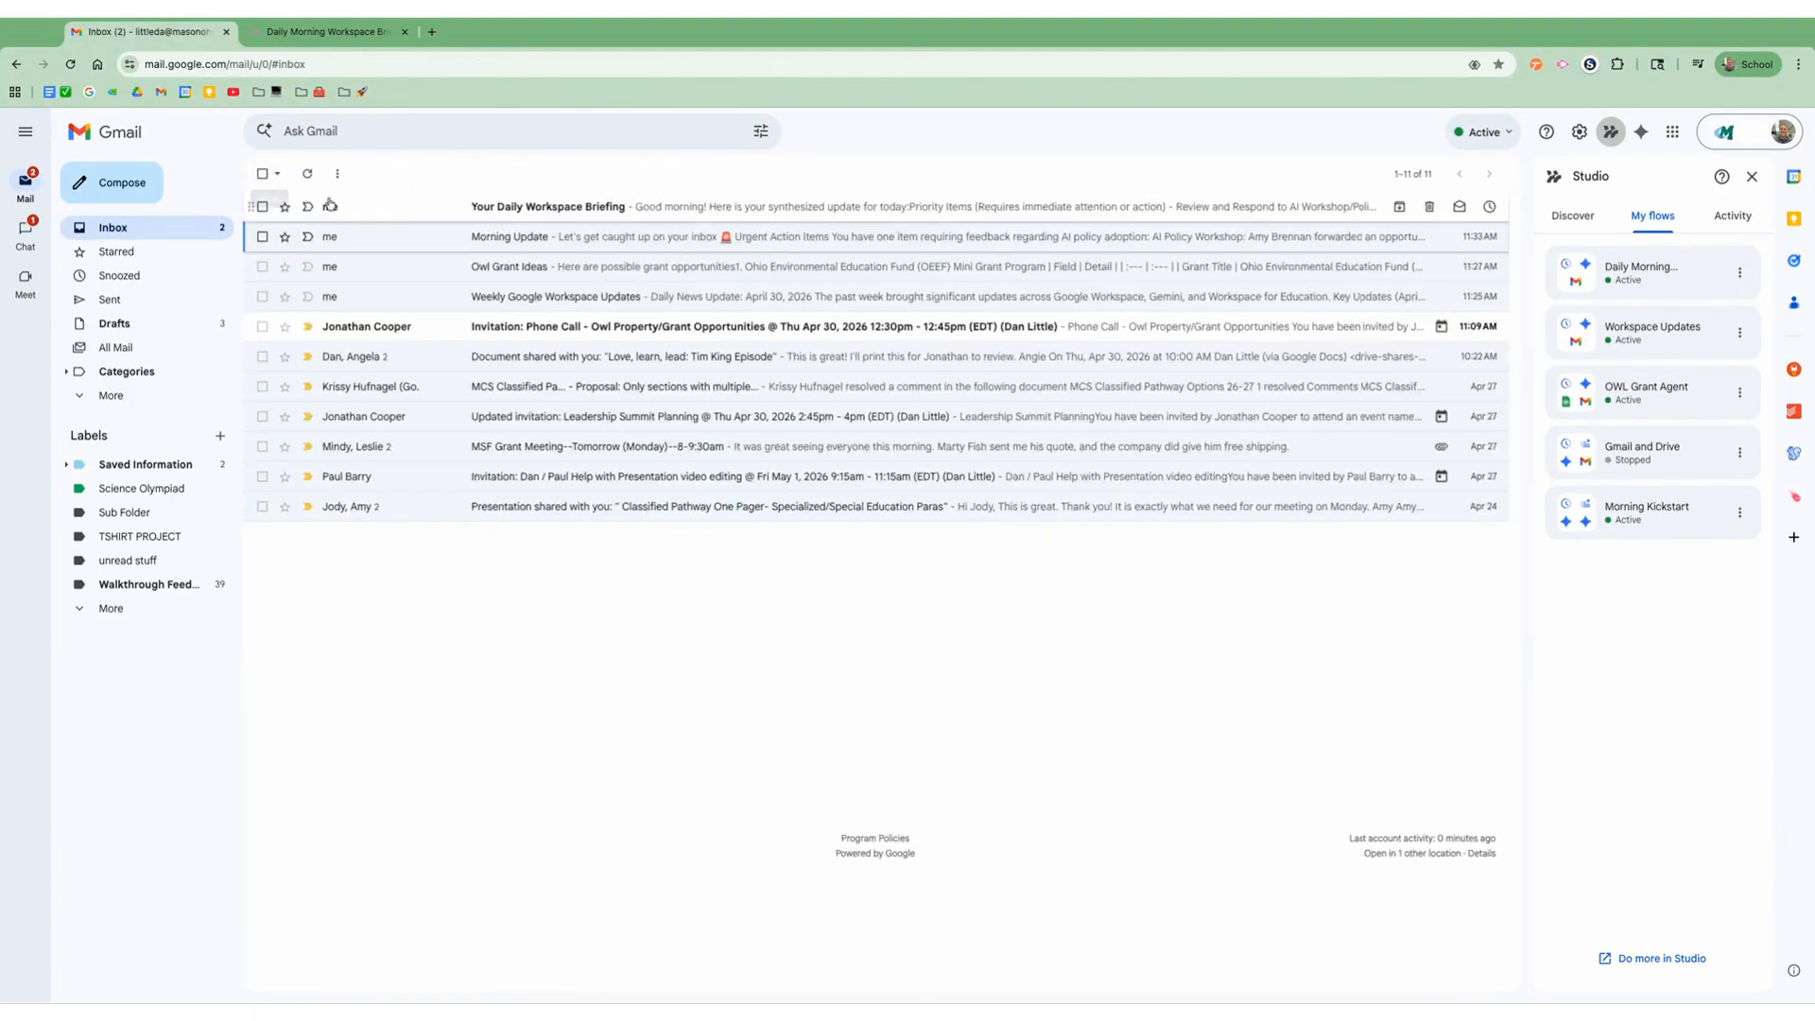
pyautogui.click(555, 215)
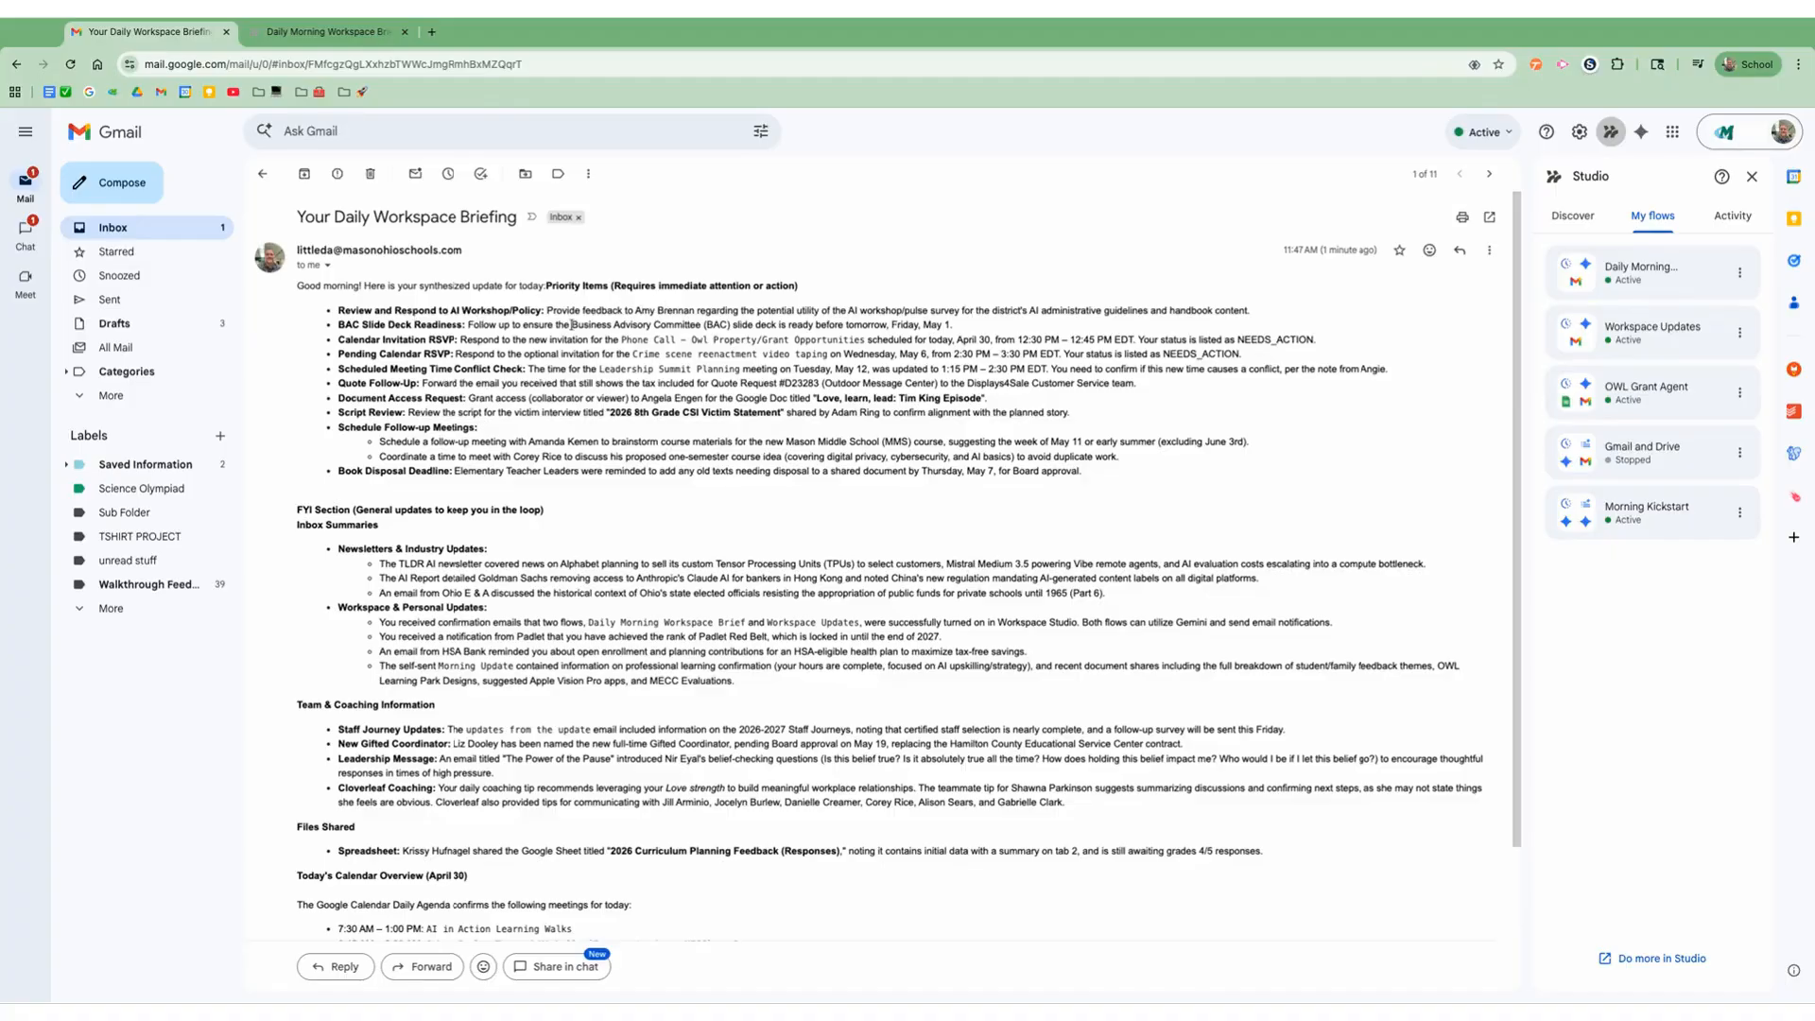
pyautogui.scroll(-3, 556, 454)
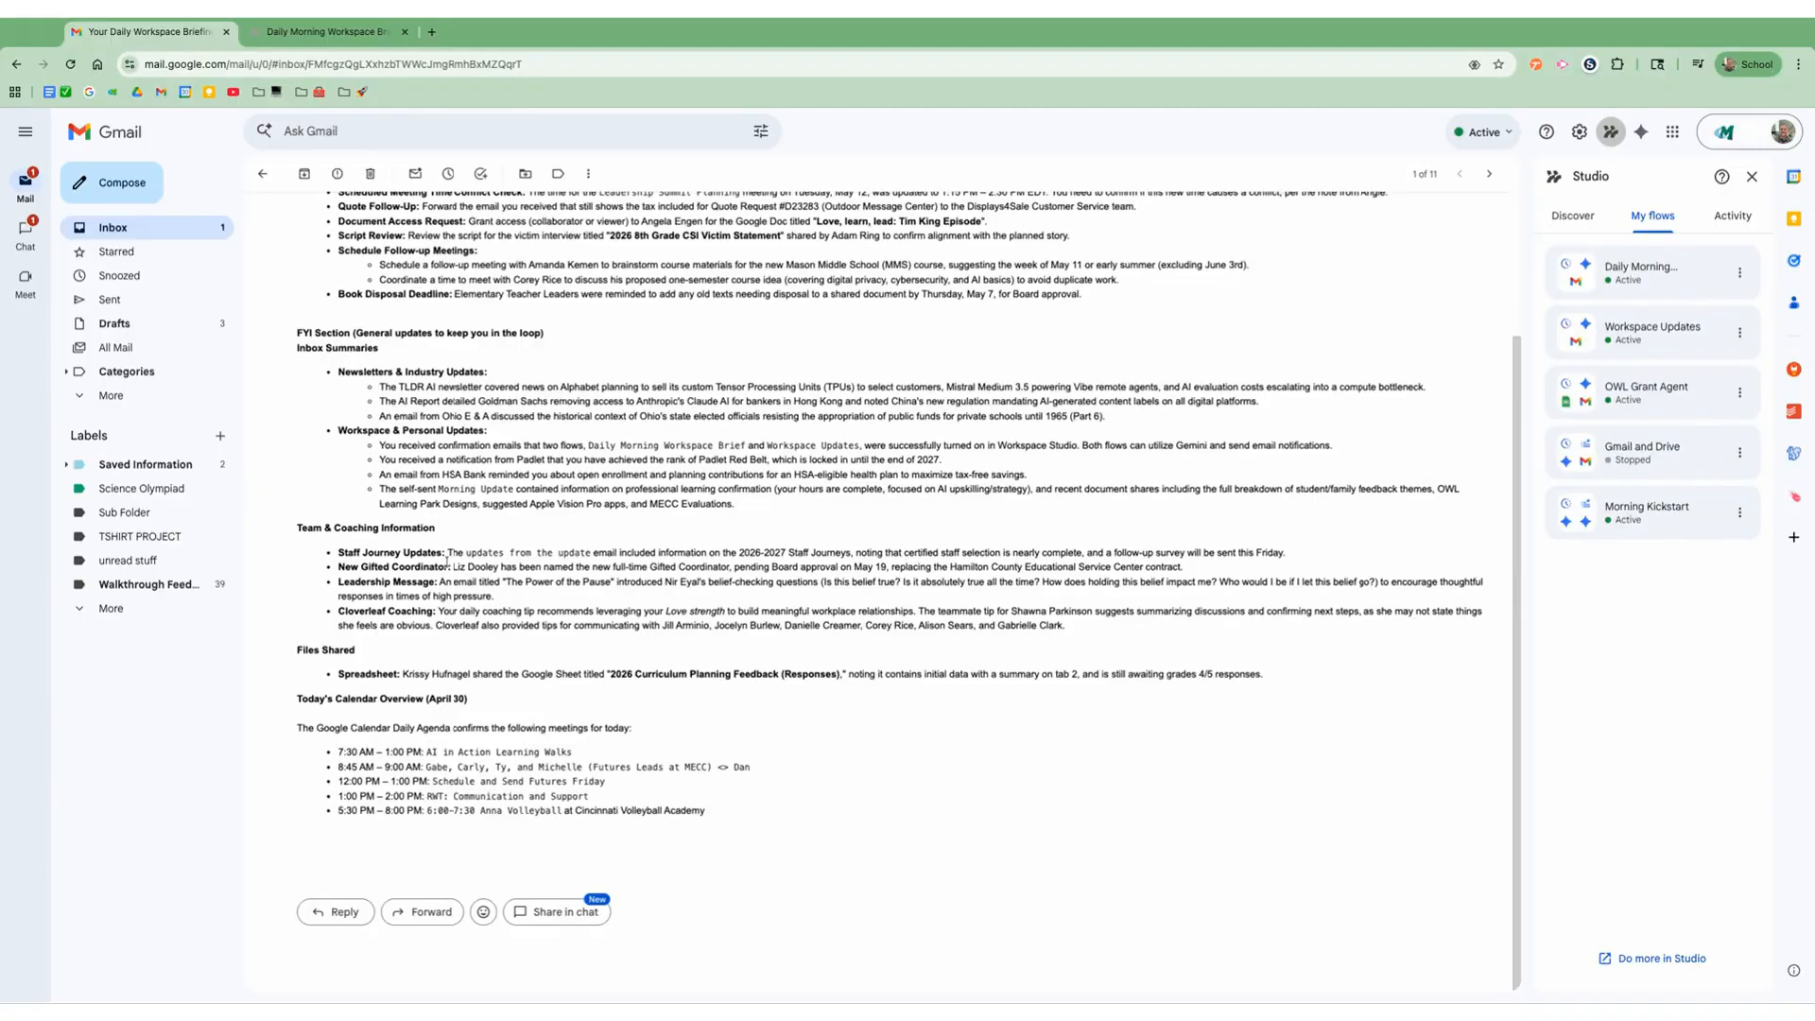
pyautogui.scroll(4, 450, 564)
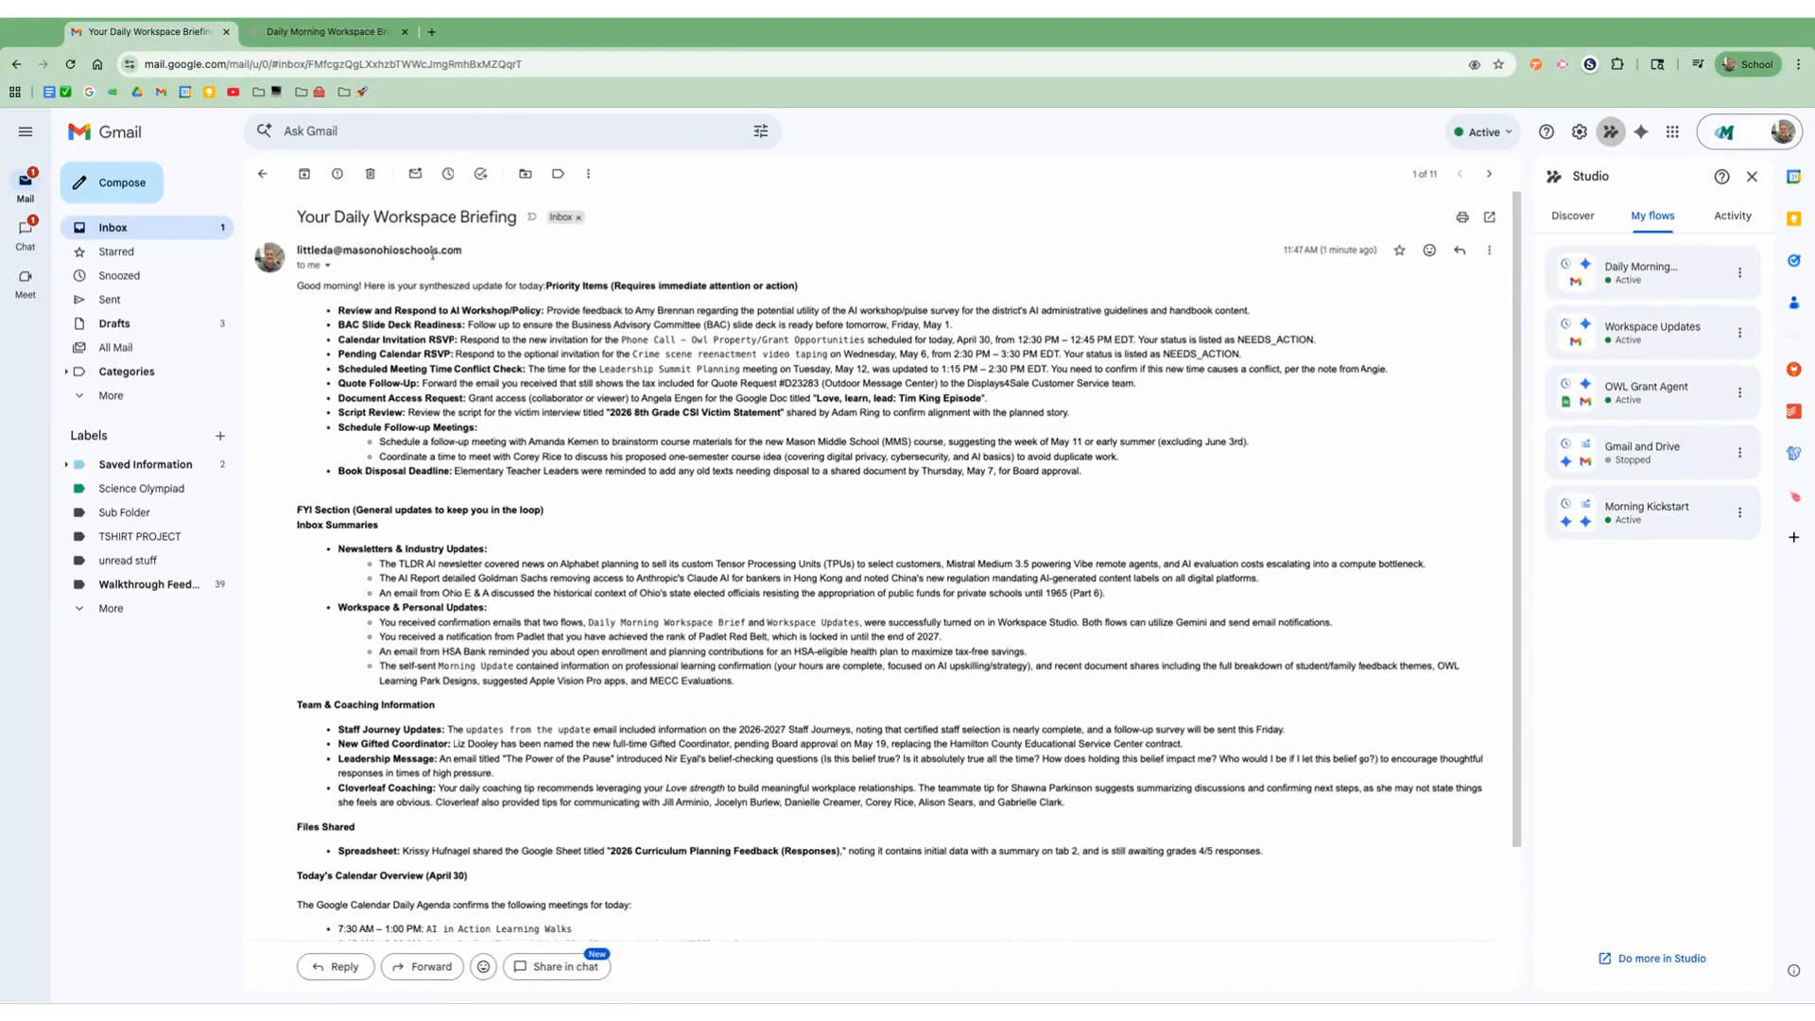
pyautogui.click(262, 173)
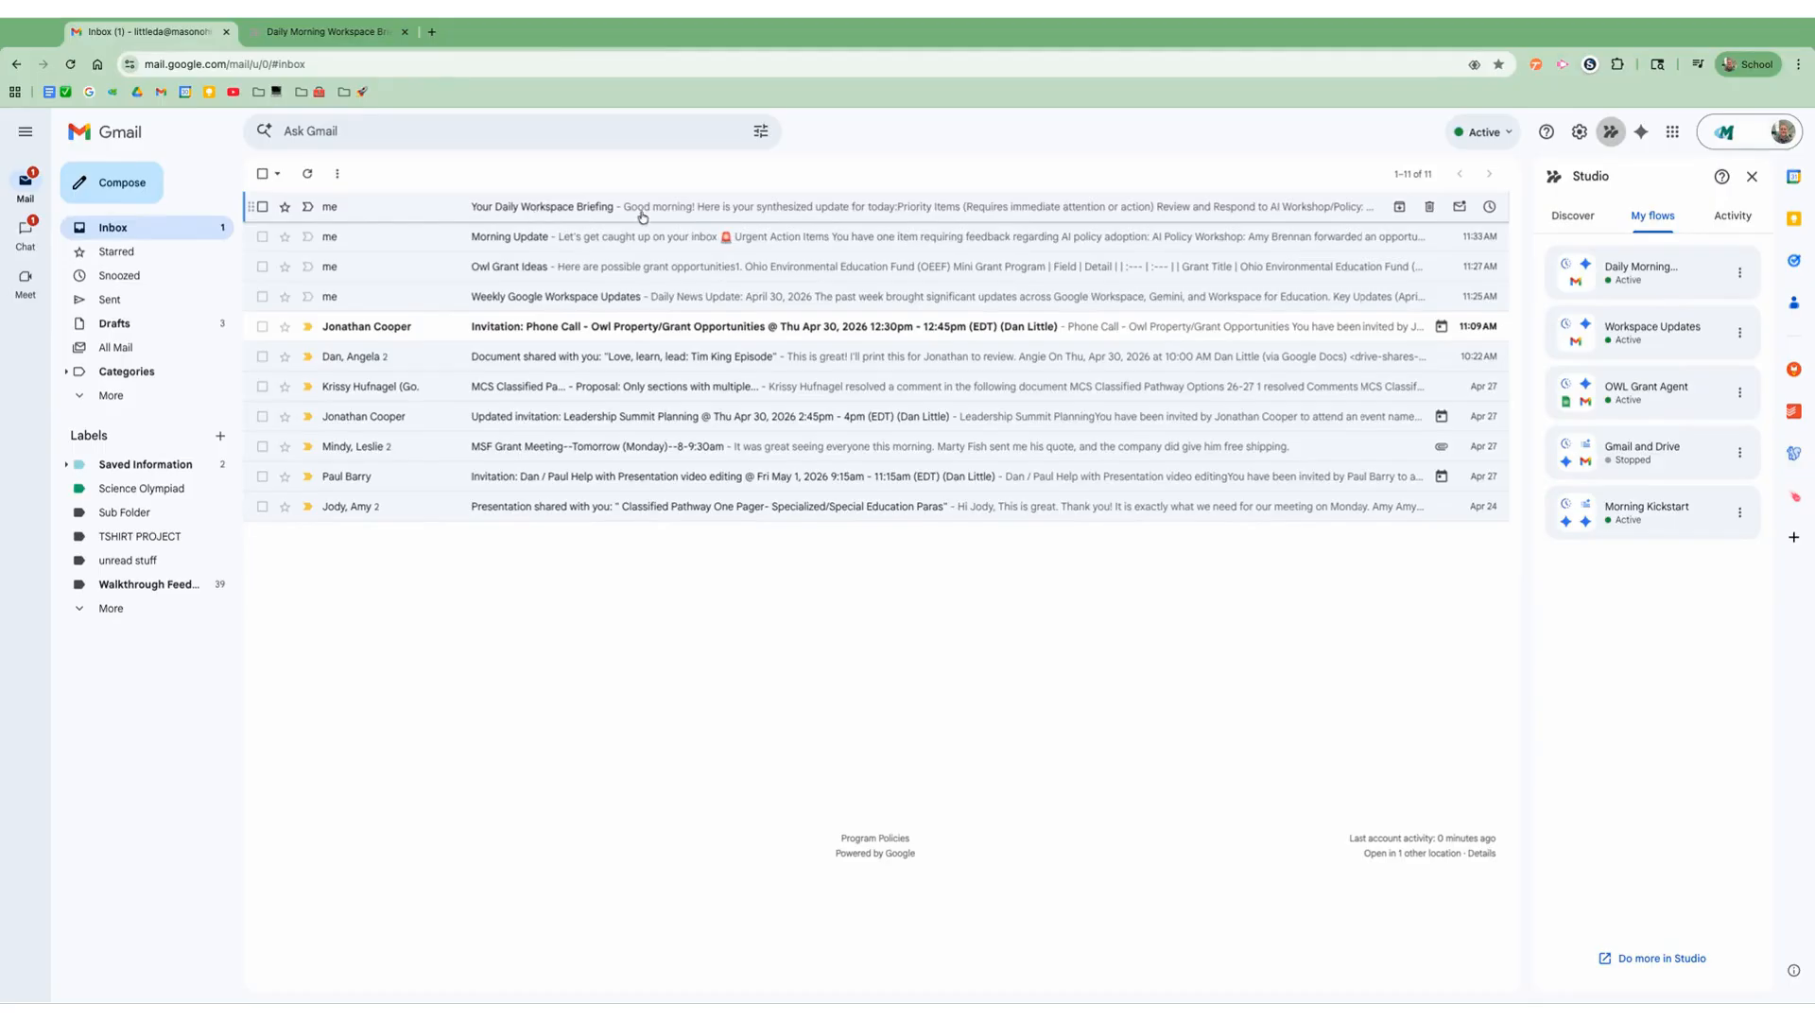
# Step: Hide and reshow Gmail's Studio side panel, and switch from it to the full Workspace Studio site
pyautogui.click(1610, 138)
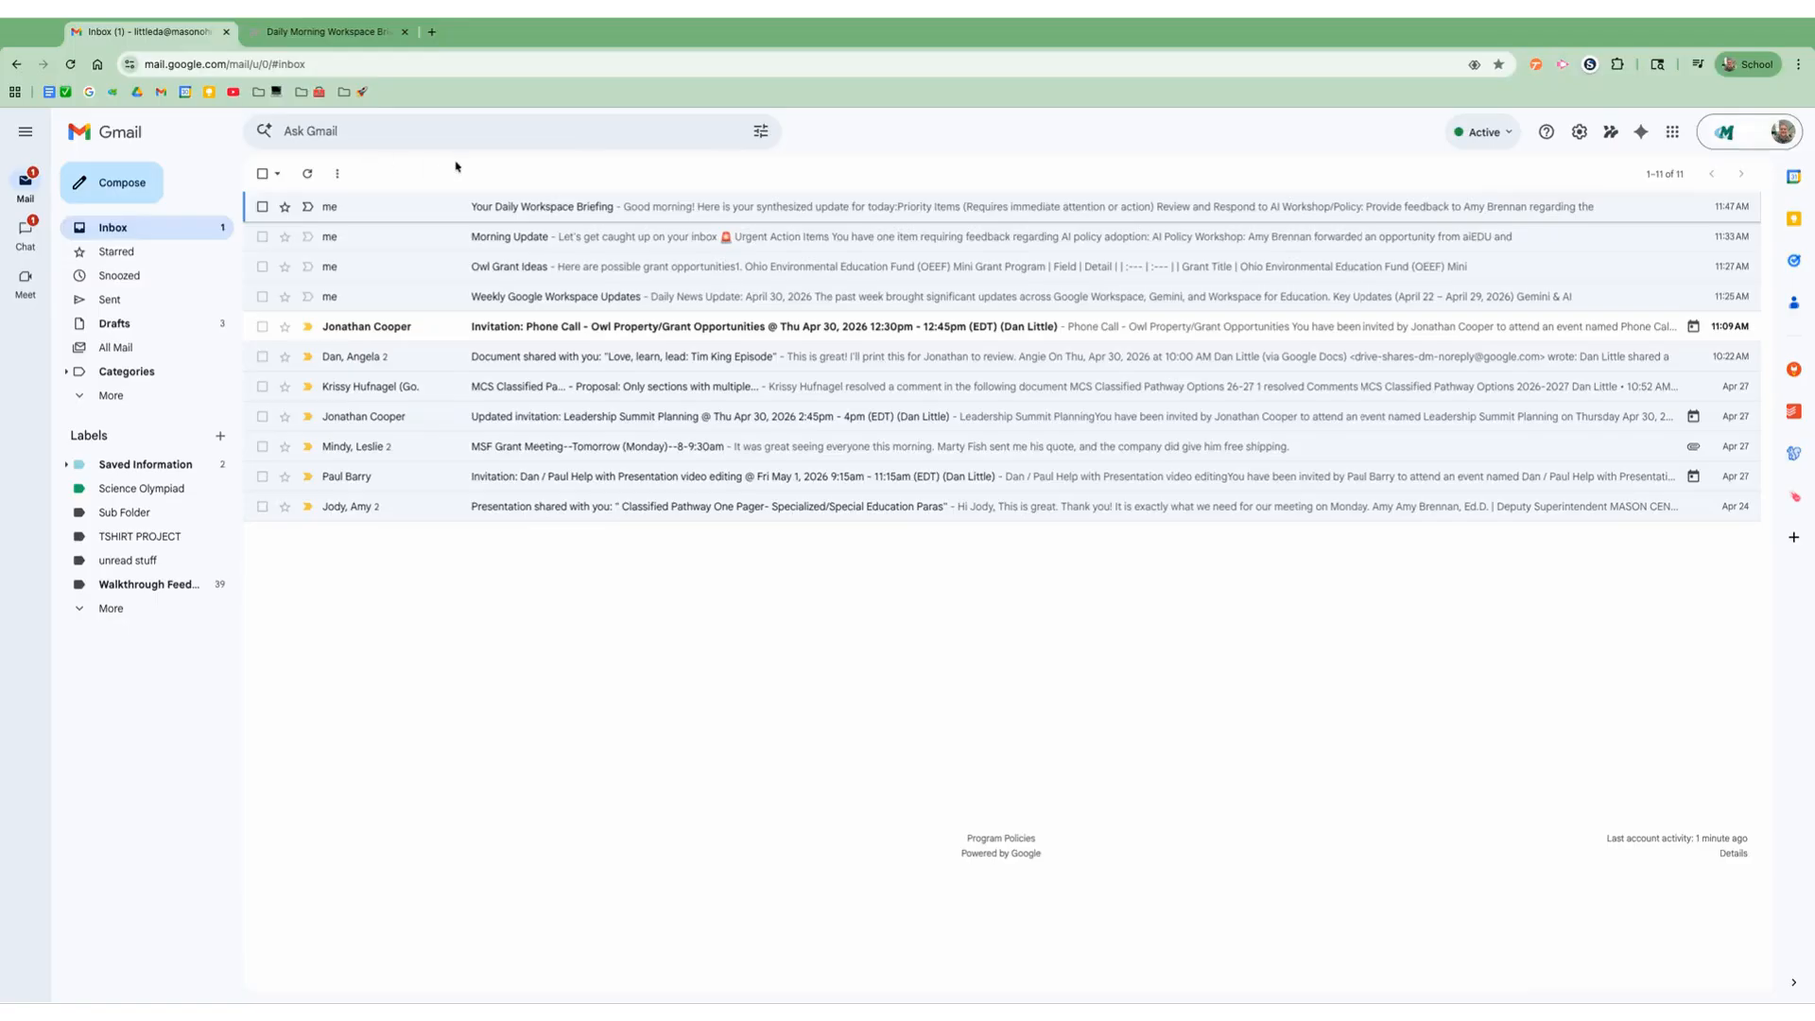
pyautogui.click(1611, 138)
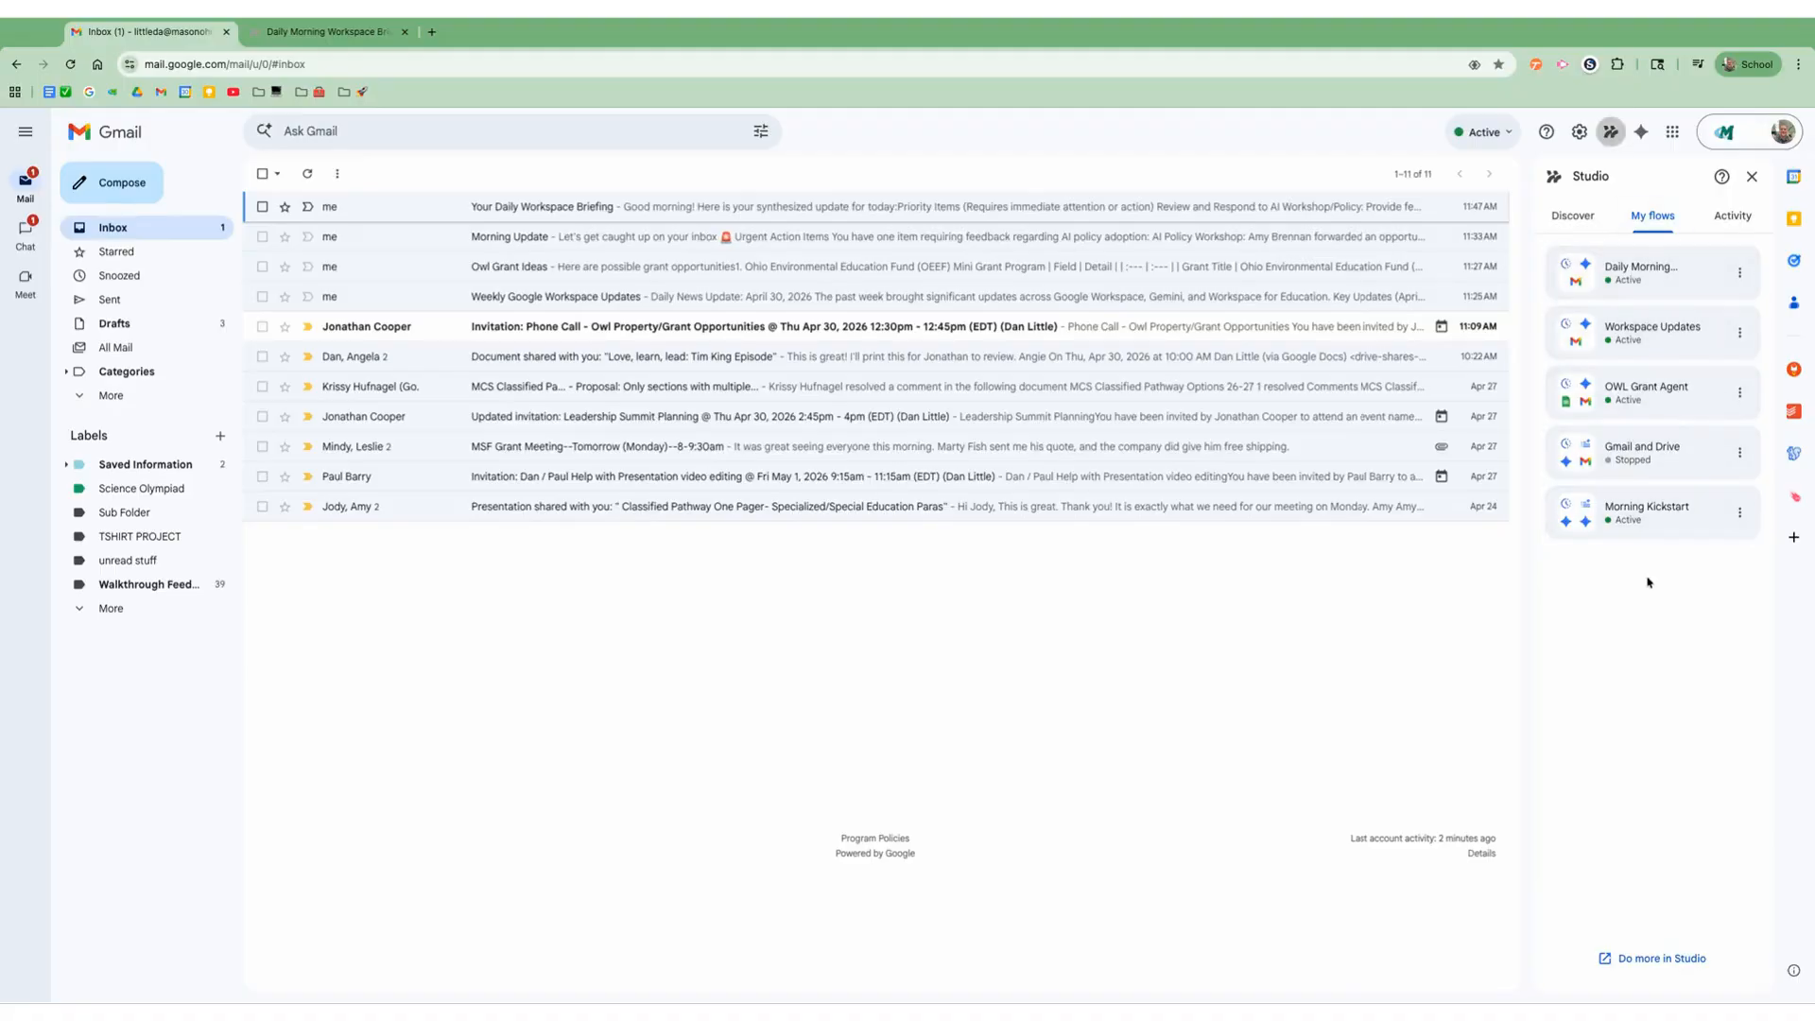
pyautogui.click(1645, 957)
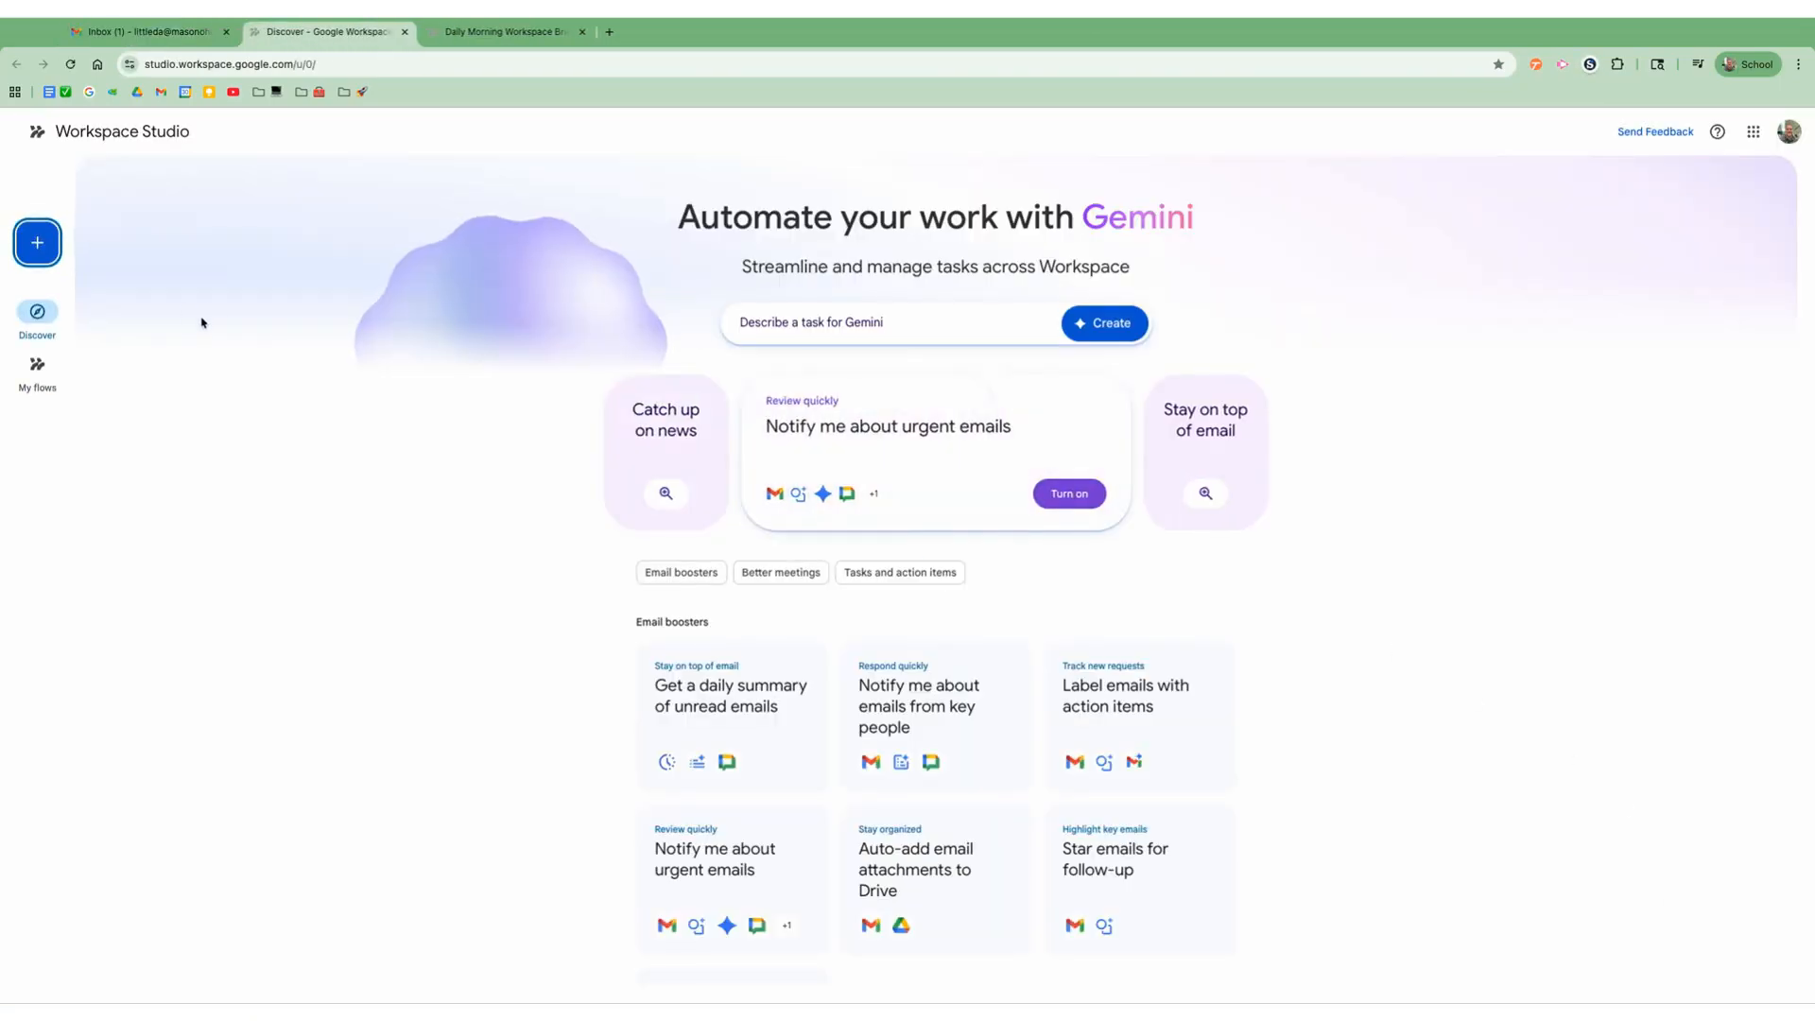
# Step: Browse the flow templates on the Discover page, filtering by Tasks and action items and by Email boosters
pyautogui.scroll(-1, 782, 691)
pyautogui.scroll(-3, 782, 691)
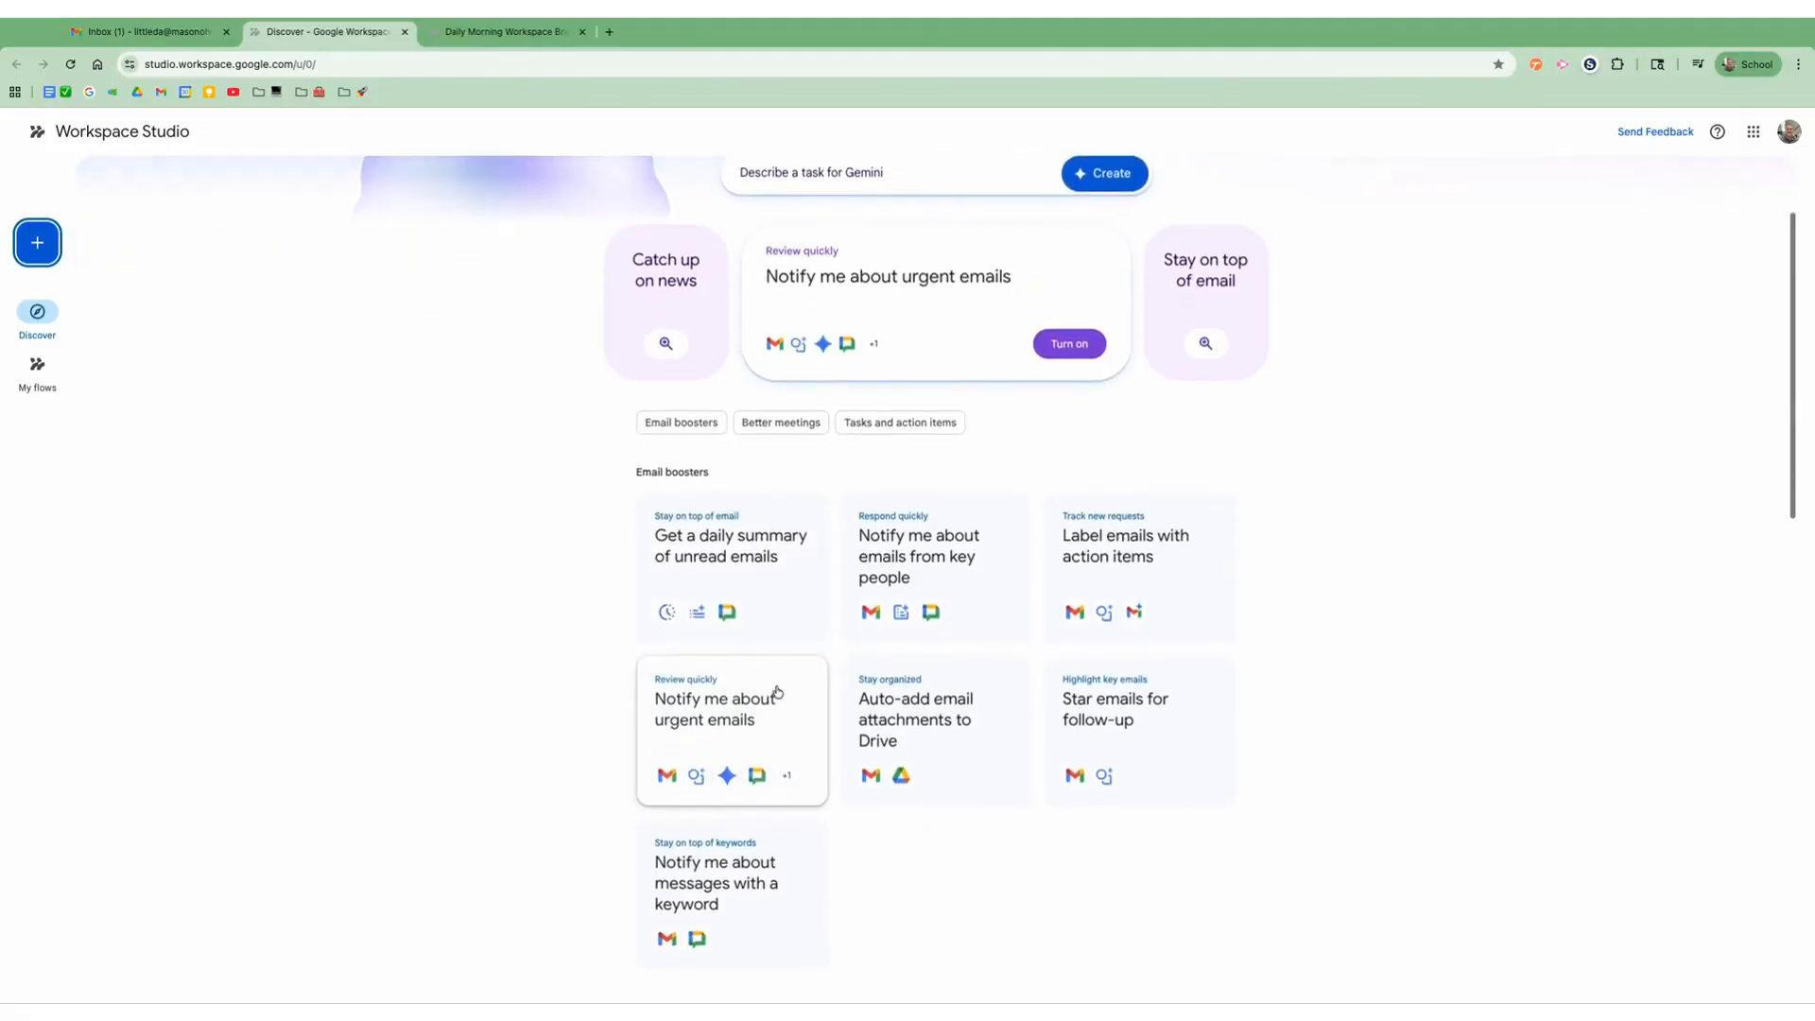
pyautogui.click(884, 378)
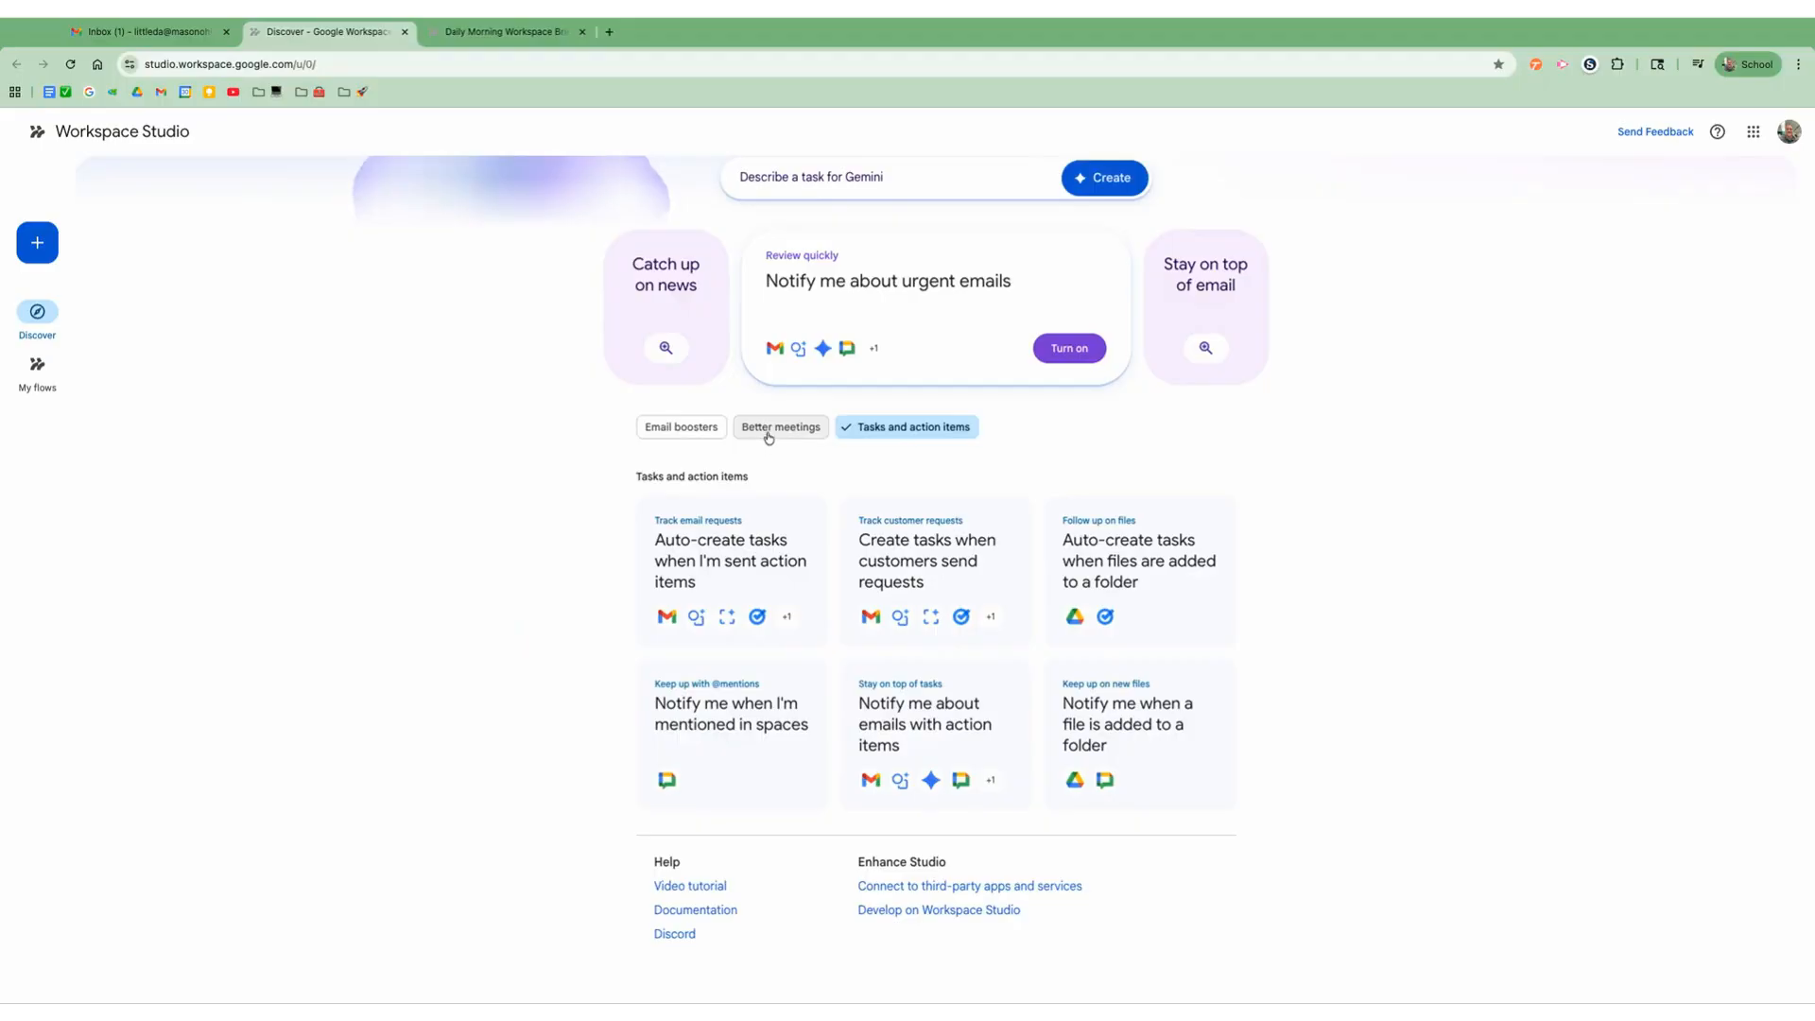
pyautogui.click(712, 439)
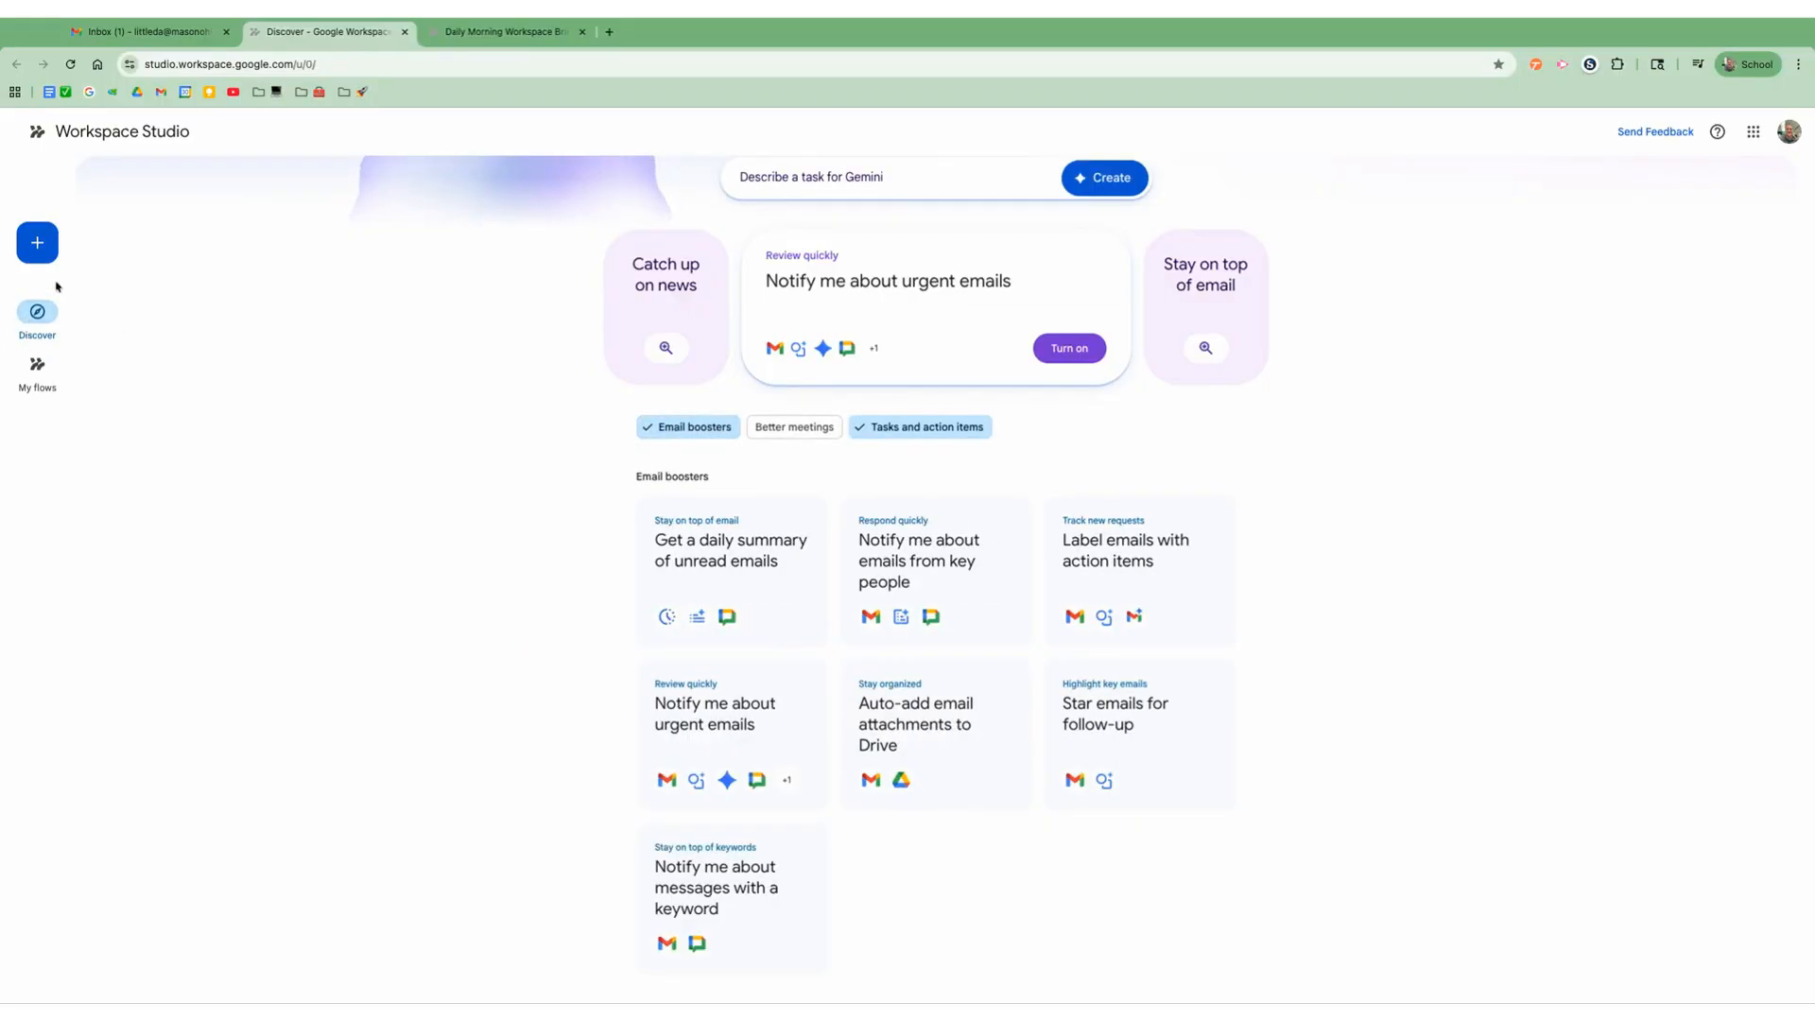
# Step: Create a new blank flow and view its available starters and action steps
pyautogui.click(38, 248)
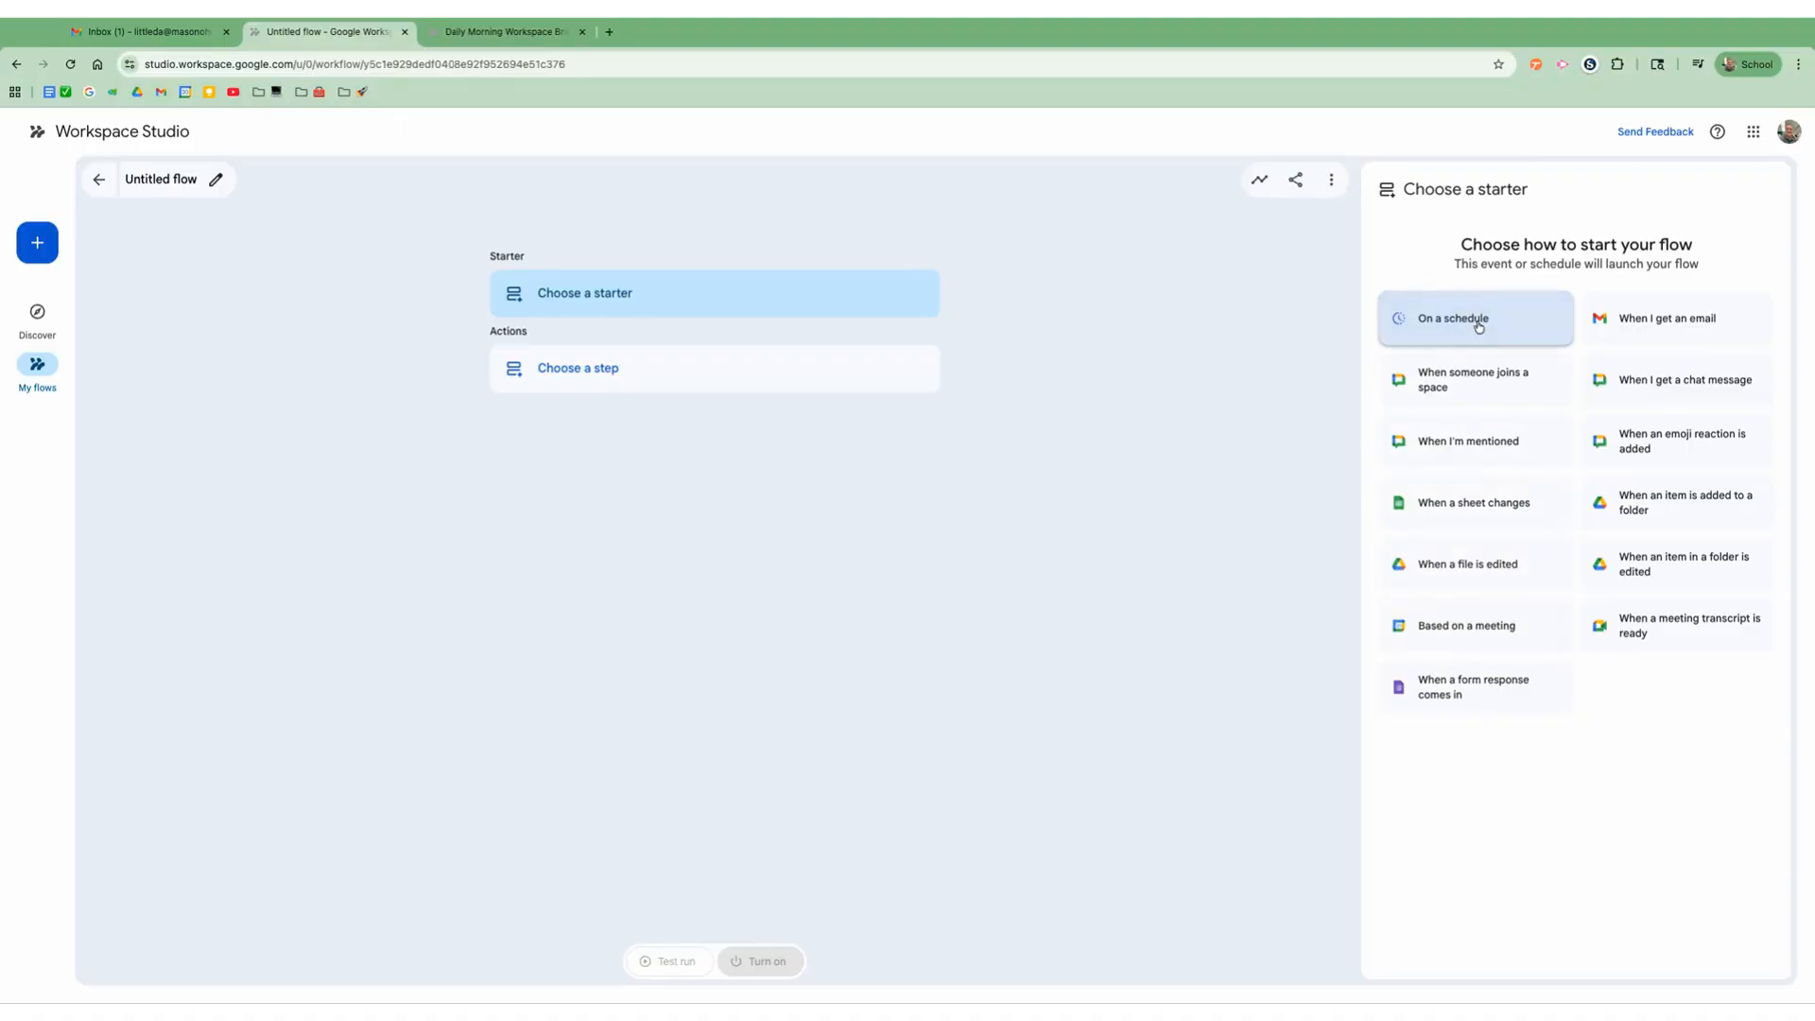
pyautogui.click(647, 382)
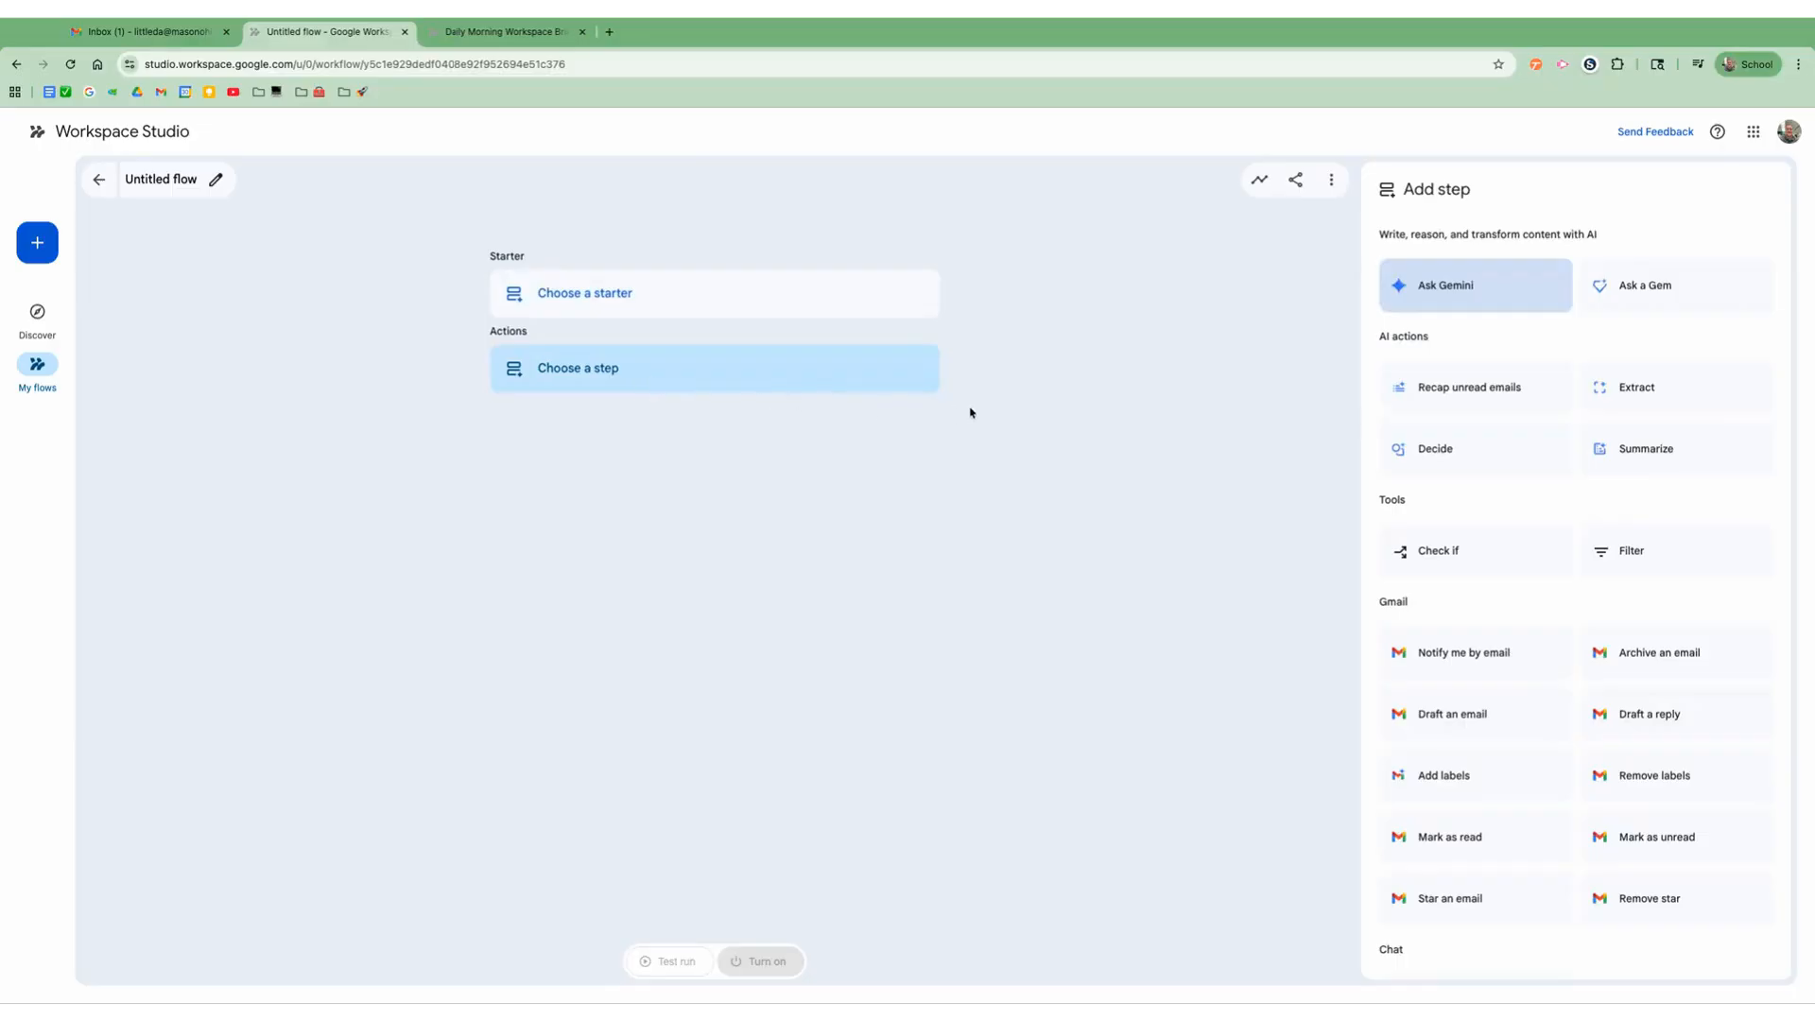